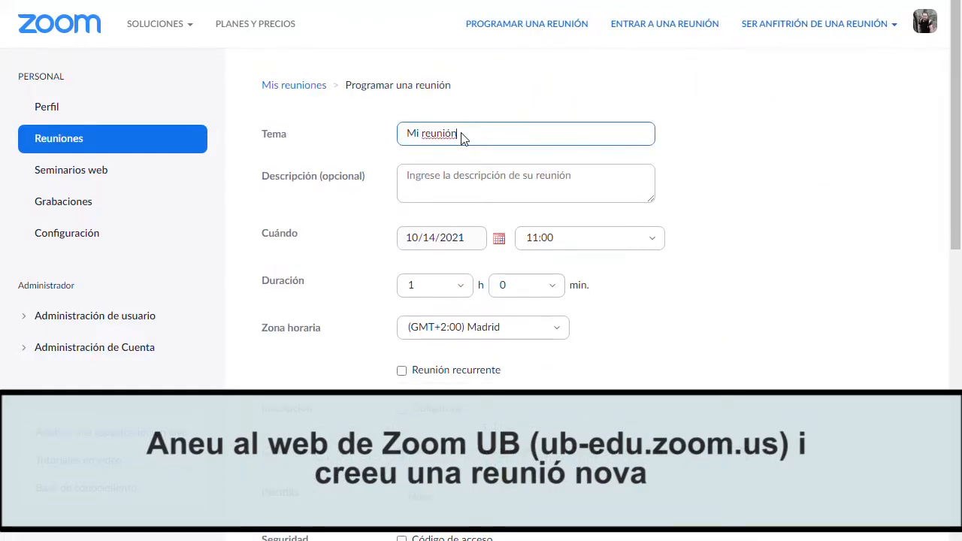
Replace the default topic 'Mi reunión' with 'Reunió amb usuaris externs'.
left_click_drag(458, 133, 376, 142)
type("Reunió amb usuaris externs")
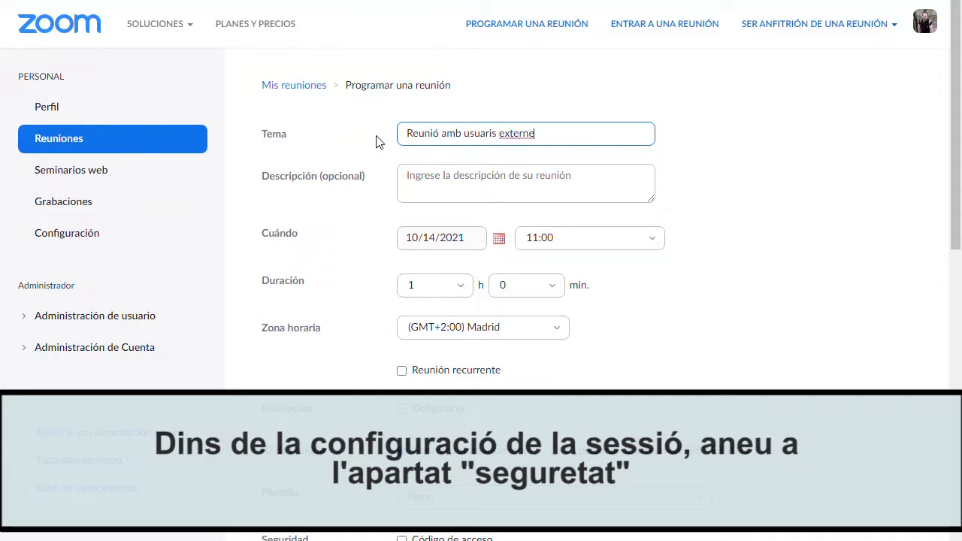
scroll(446, 255, "down", 4)
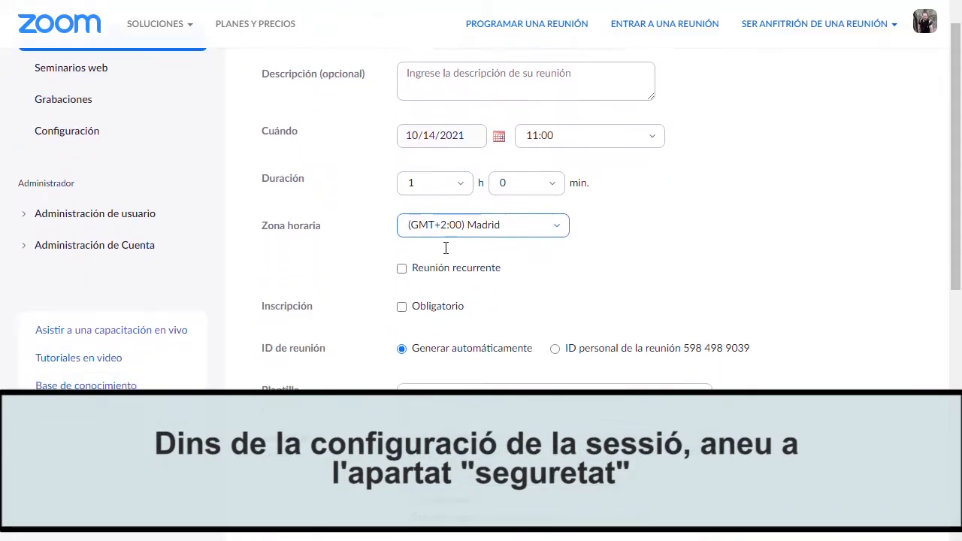
scroll(447, 251, "down", 4)
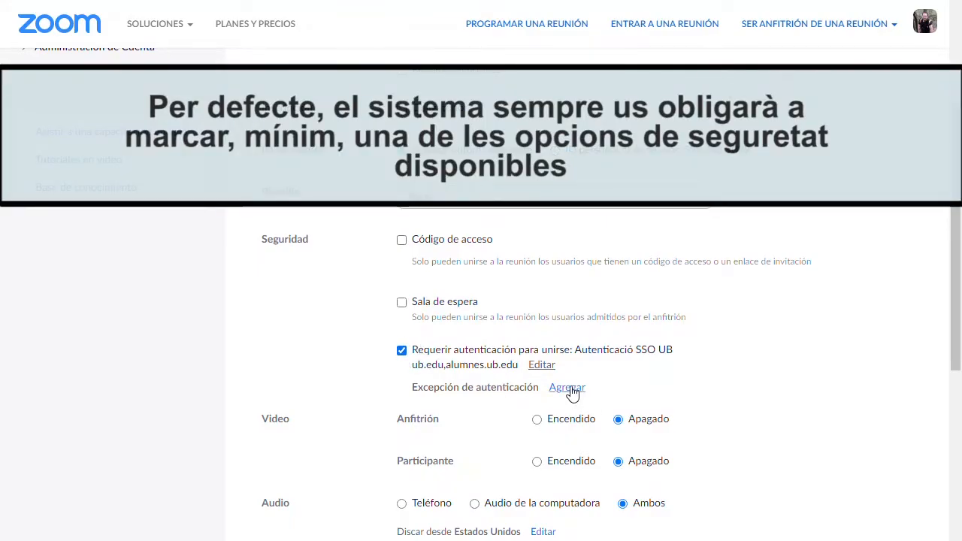
left_click(401, 351)
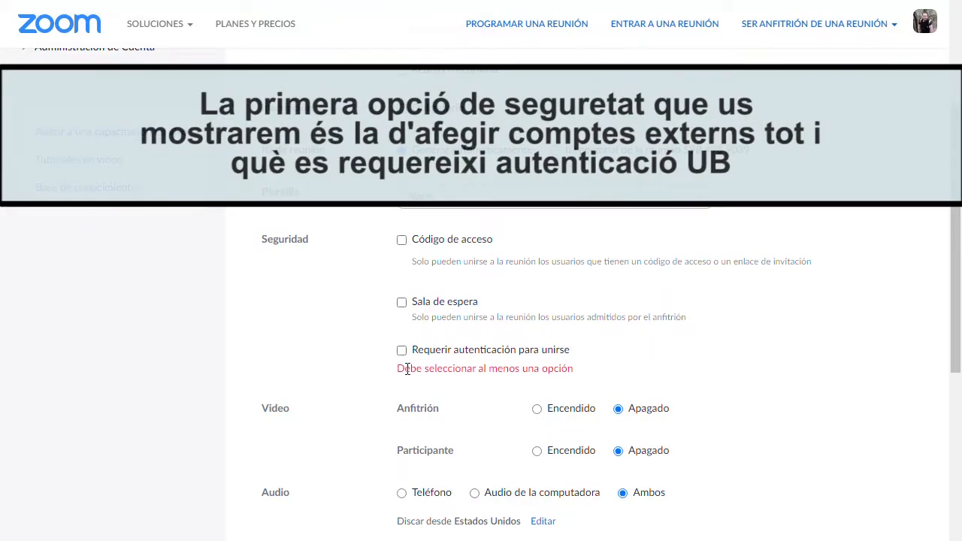
left_click_drag(398, 369, 577, 389)
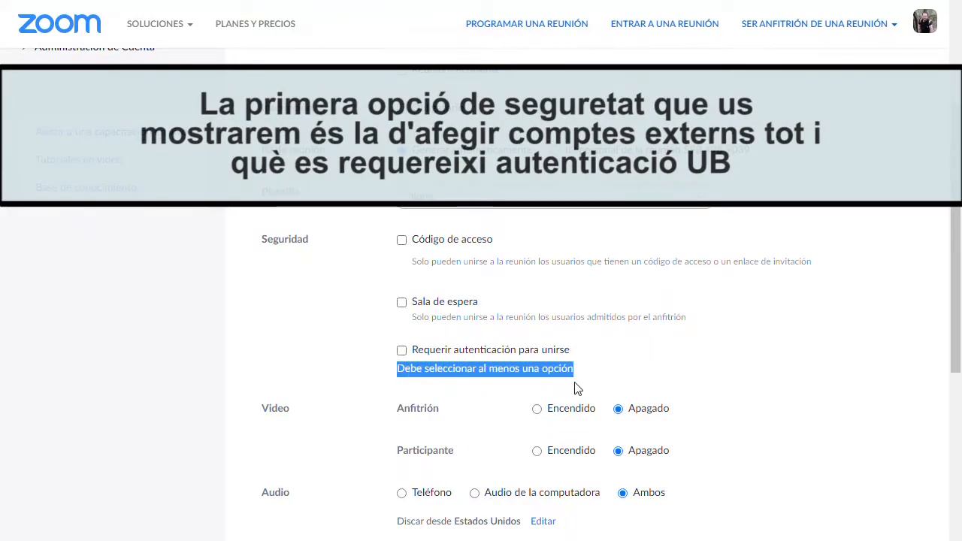
left_click(531, 390)
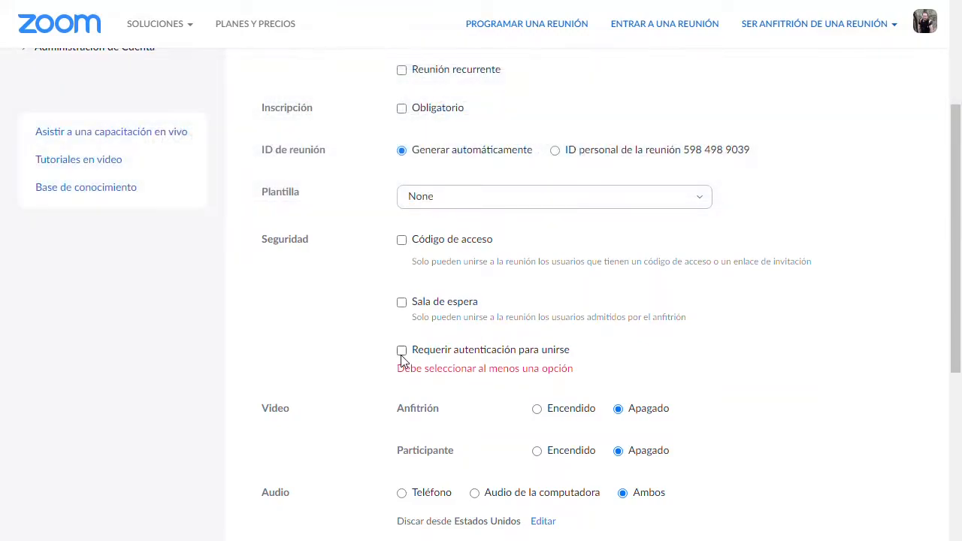
left_click(401, 350)
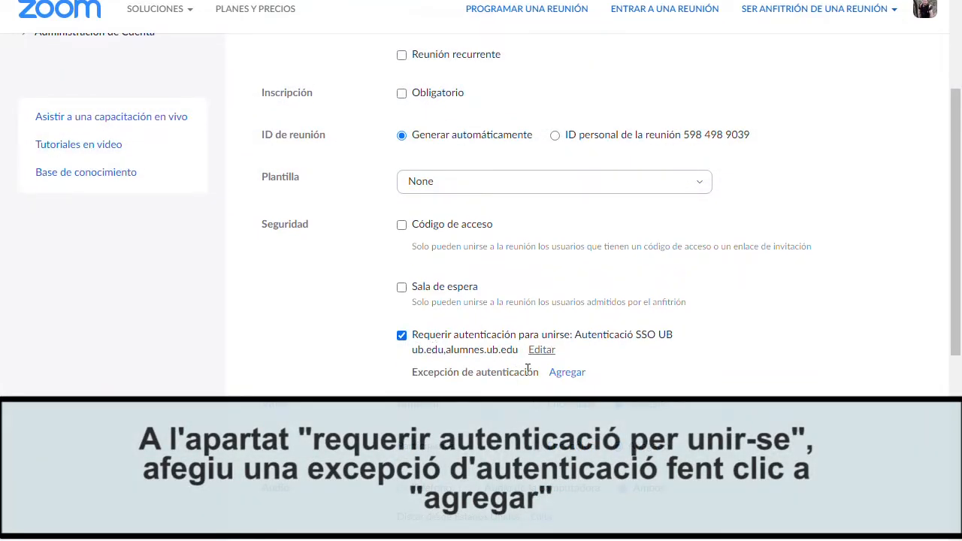
Add a fictitious external user and their e-mail as an authentication exception.
left_click(565, 373)
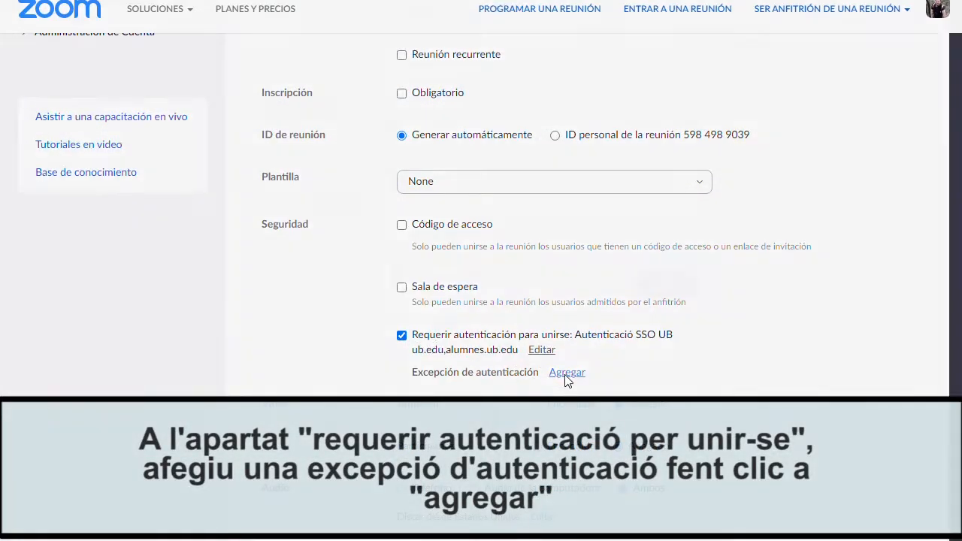
left_click(328, 185)
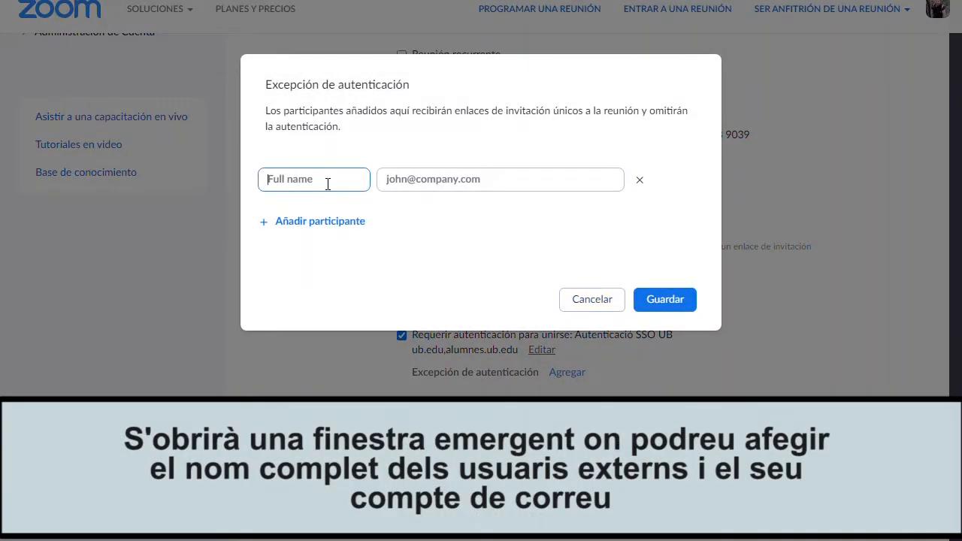
type("Usuari fictici")
left_click(454, 184)
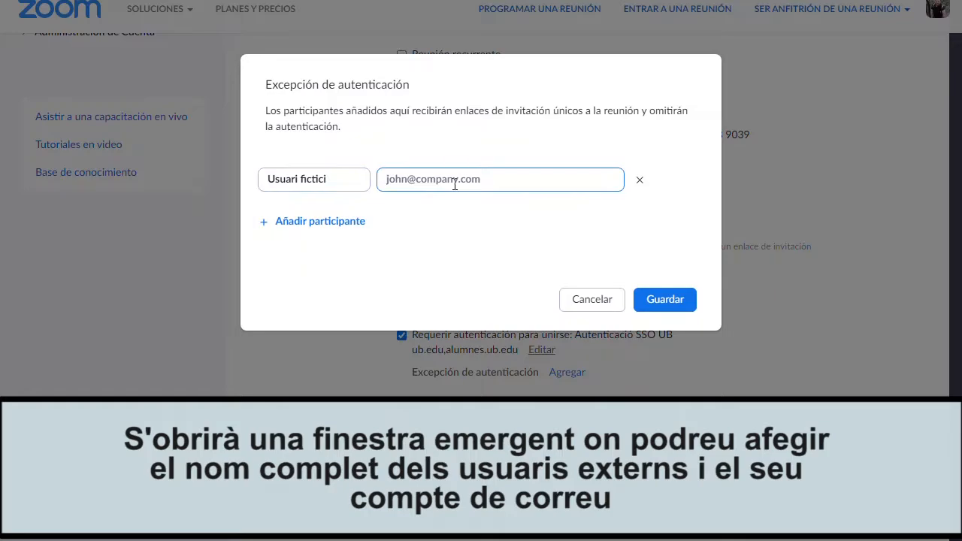
type("mail@mail.com")
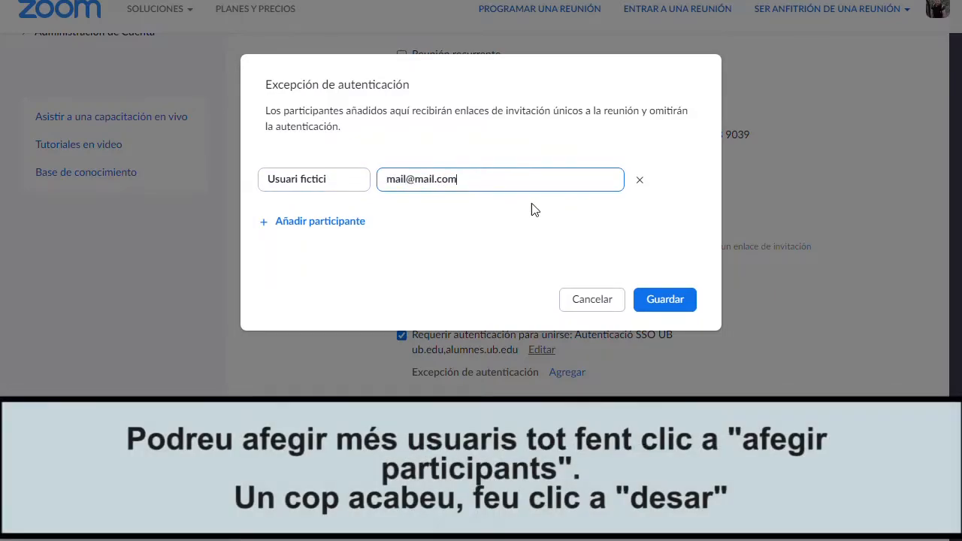
left_click(675, 305)
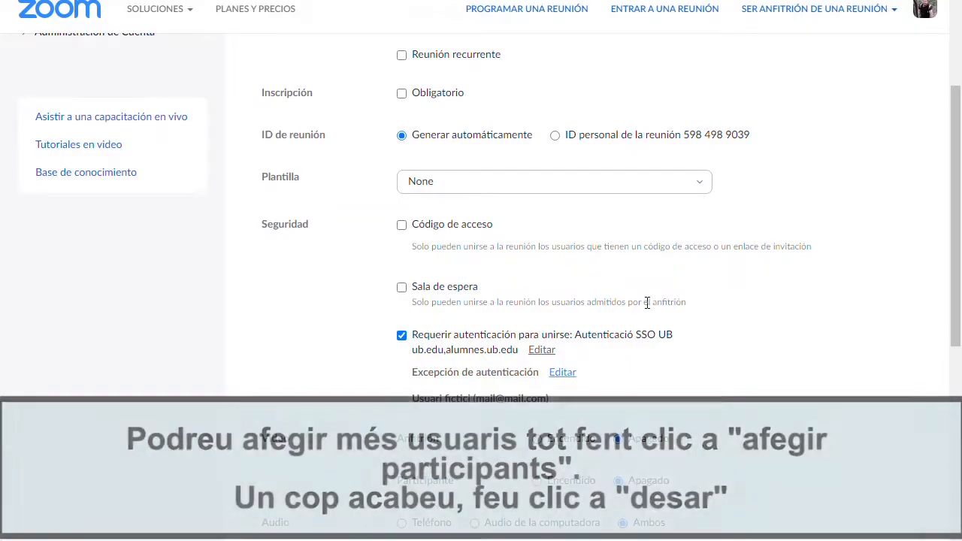
Save the meeting settings.
scroll(336, 297, "down", 4)
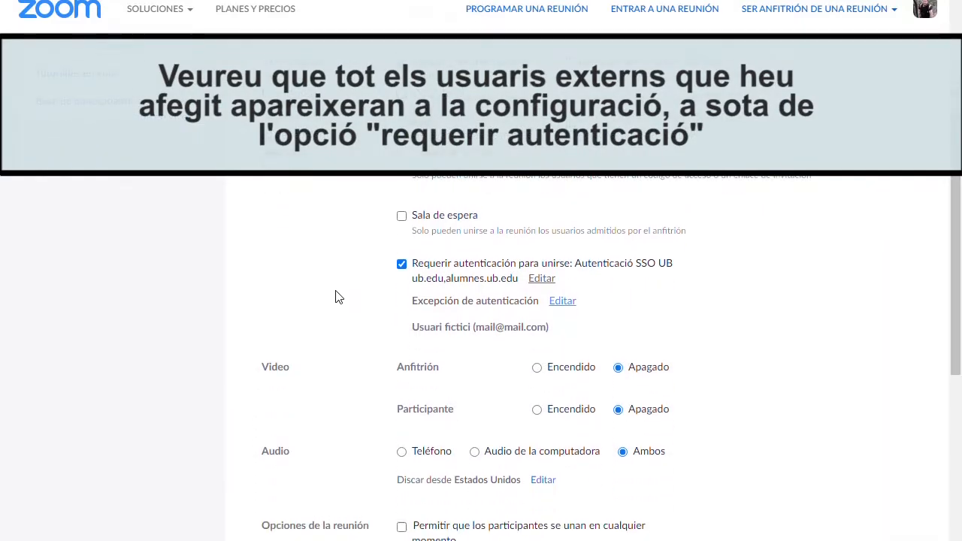
scroll(336, 296, "down", 2)
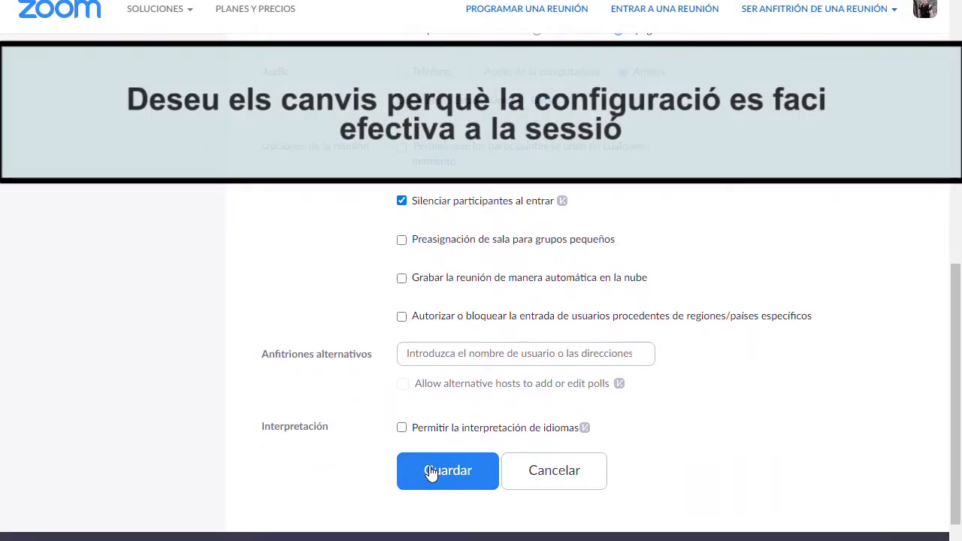
left_click(443, 470)
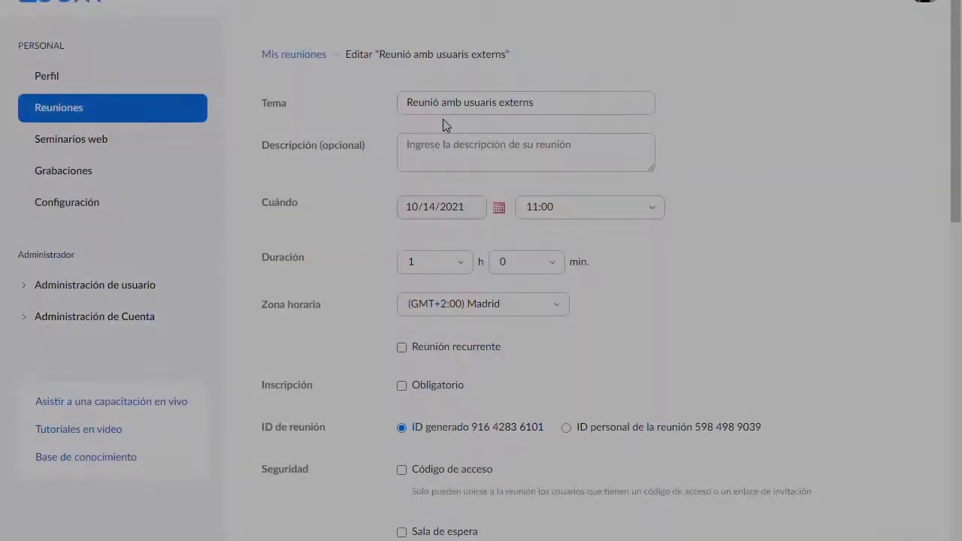
Turn off required authentication and enable the waiting room.
scroll(442, 124, "down", 3)
scroll(442, 124, "down", 2)
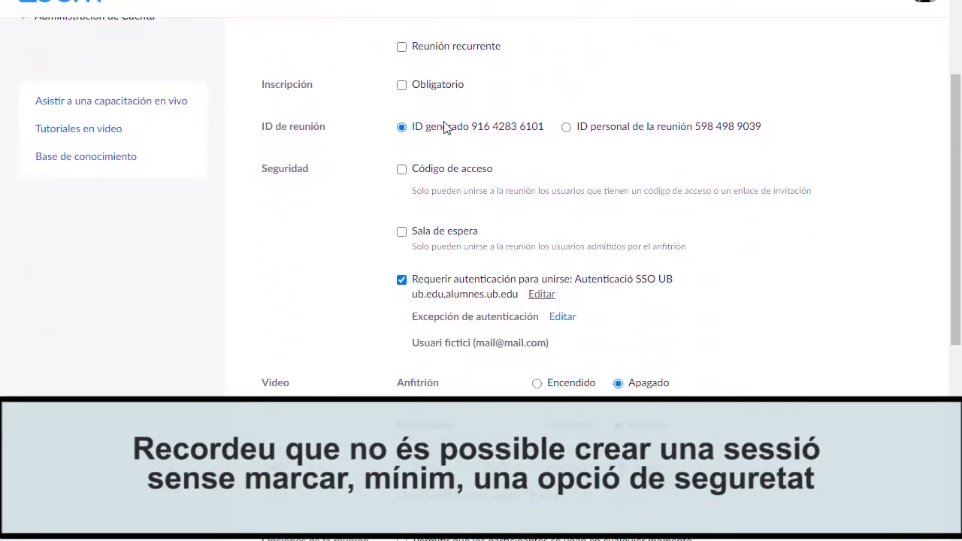
left_click(402, 281)
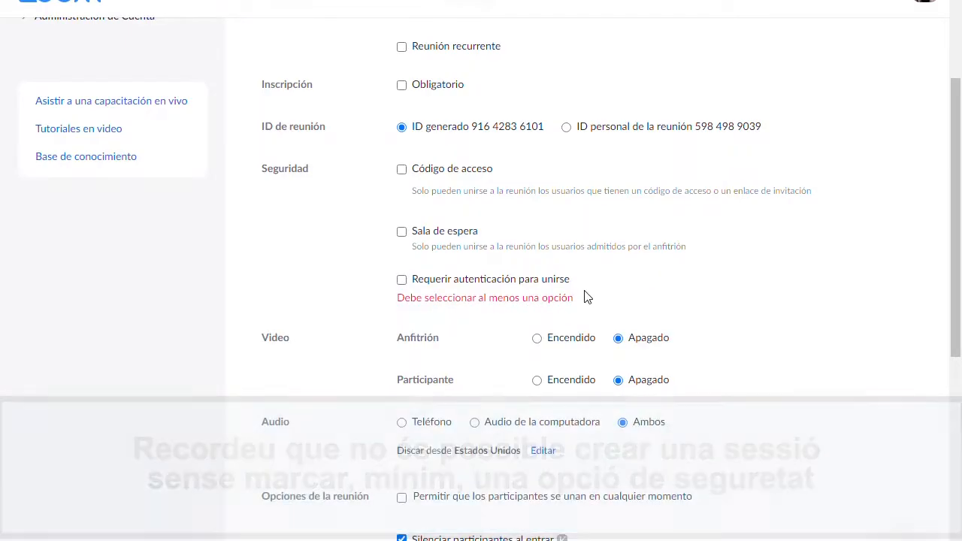
left_click(404, 236)
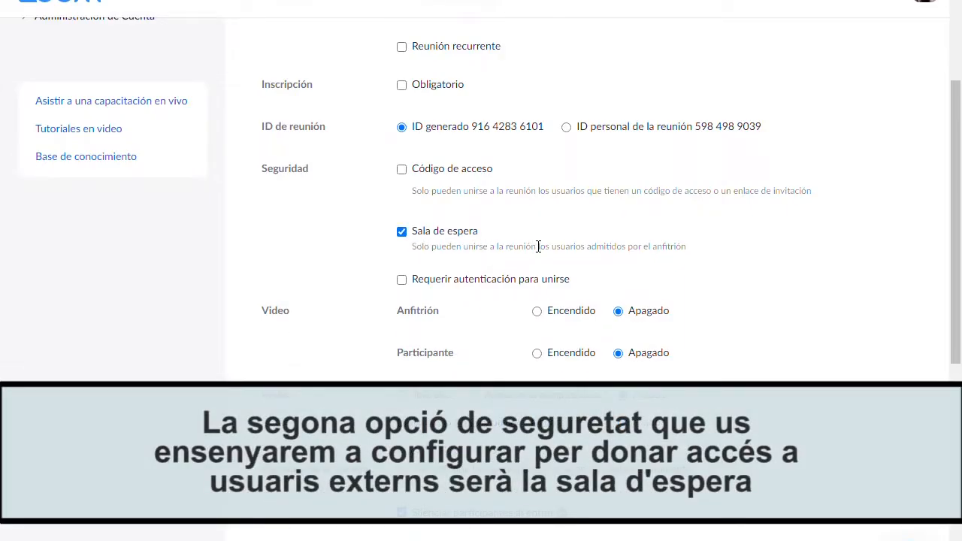
left_click_drag(686, 247, 419, 247)
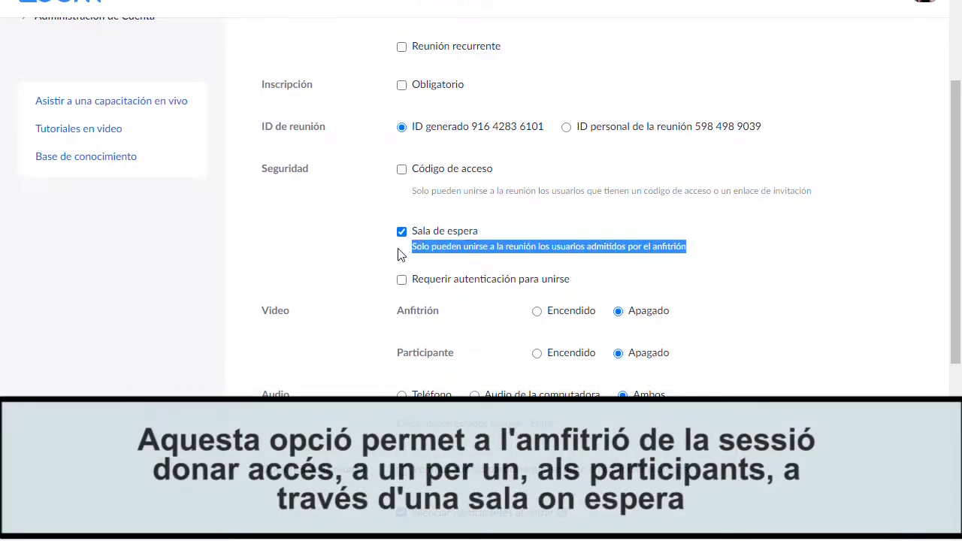
left_click(358, 258)
Leave join-anytime off and save the edited meeting settings.
scroll(359, 259, "down", 3)
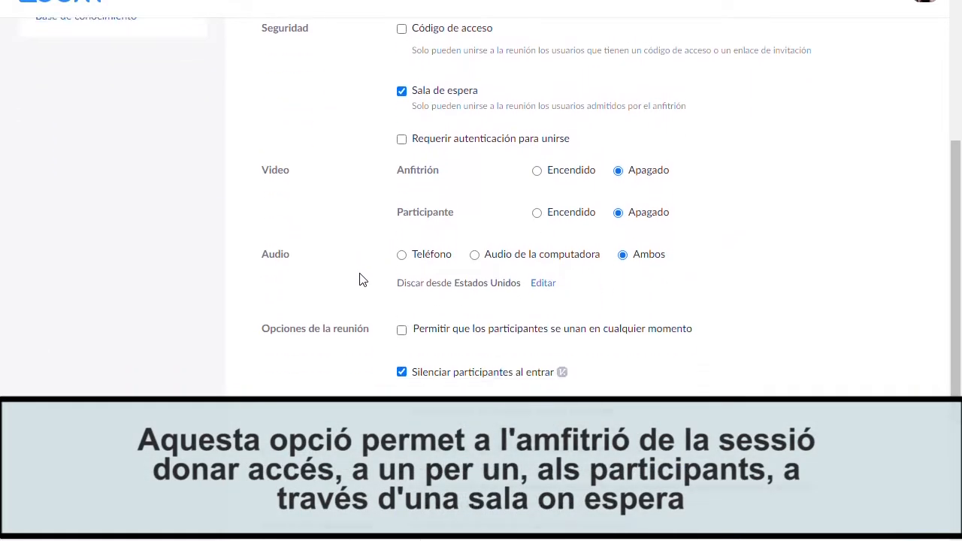
scroll(359, 280, "down", 1)
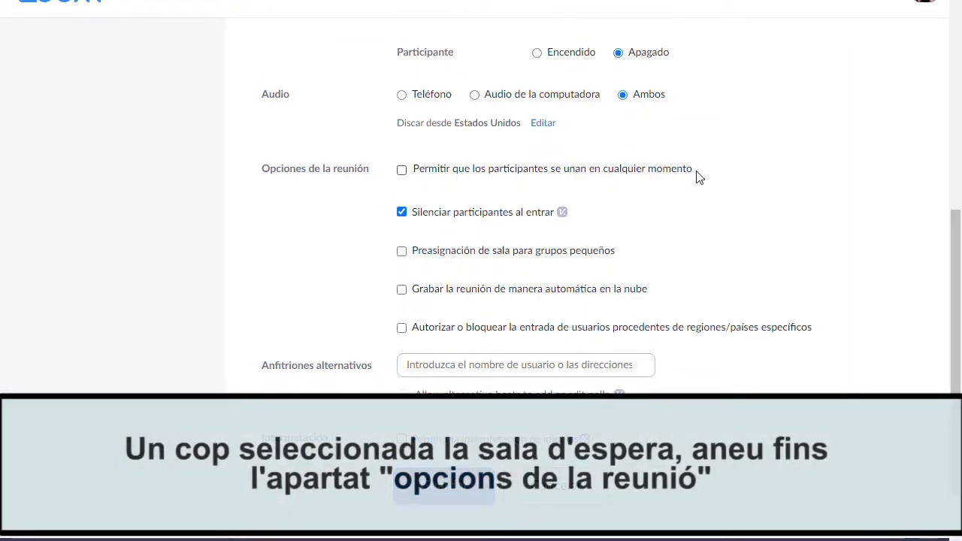
left_click(402, 170)
left_click(402, 172)
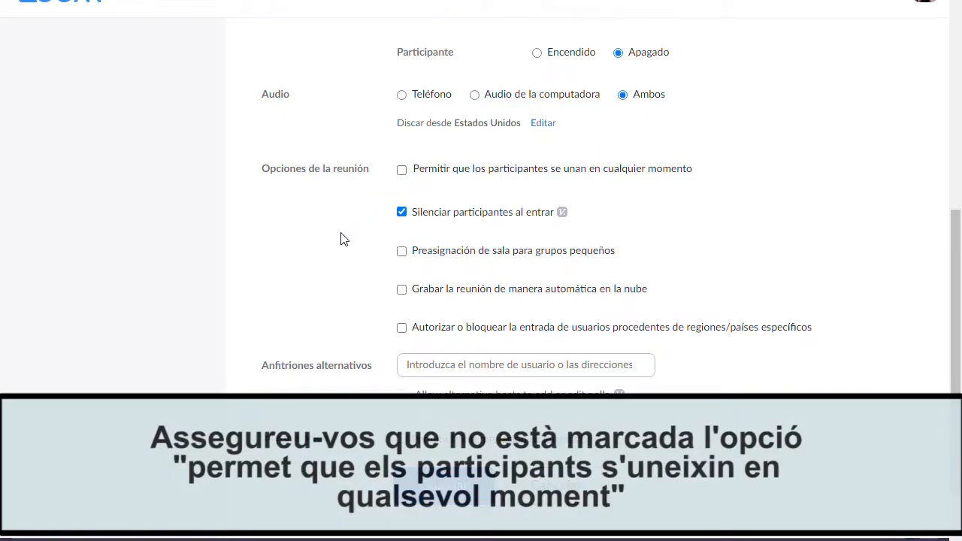
scroll(343, 239, "down", 1)
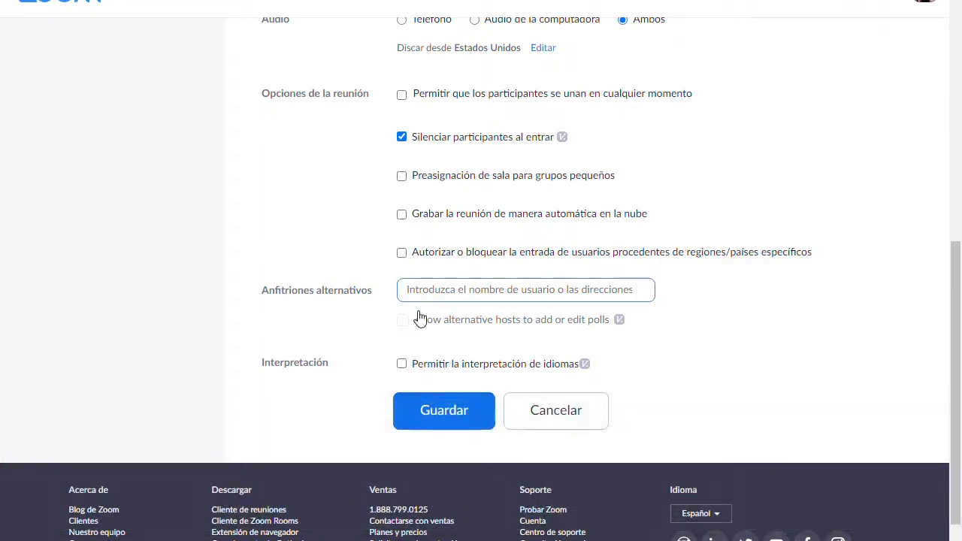
left_click(426, 398)
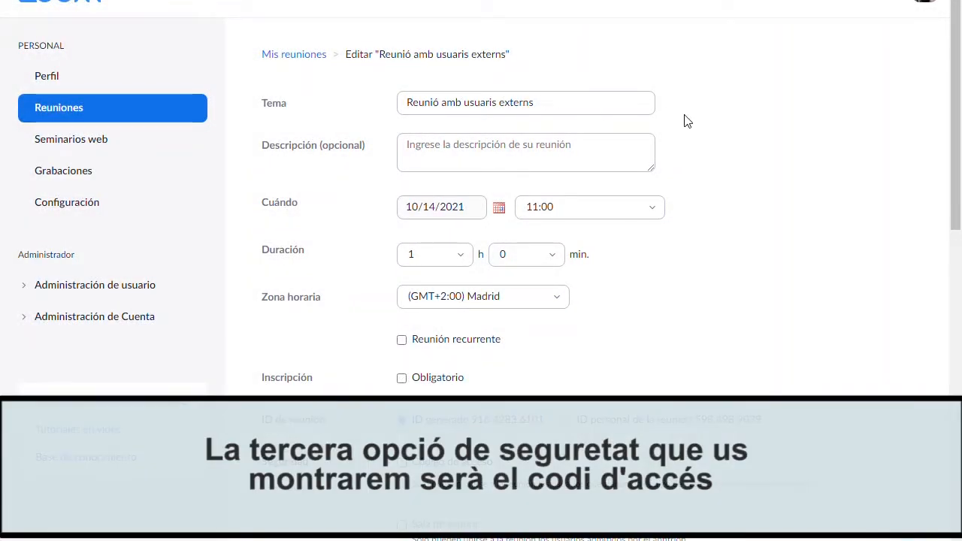
scroll(685, 122, "down", 5)
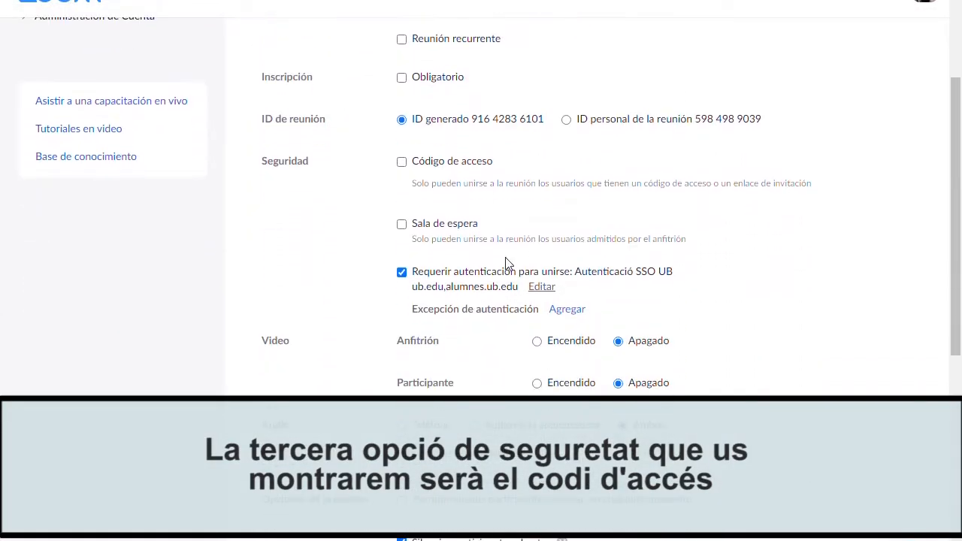
left_click(402, 273)
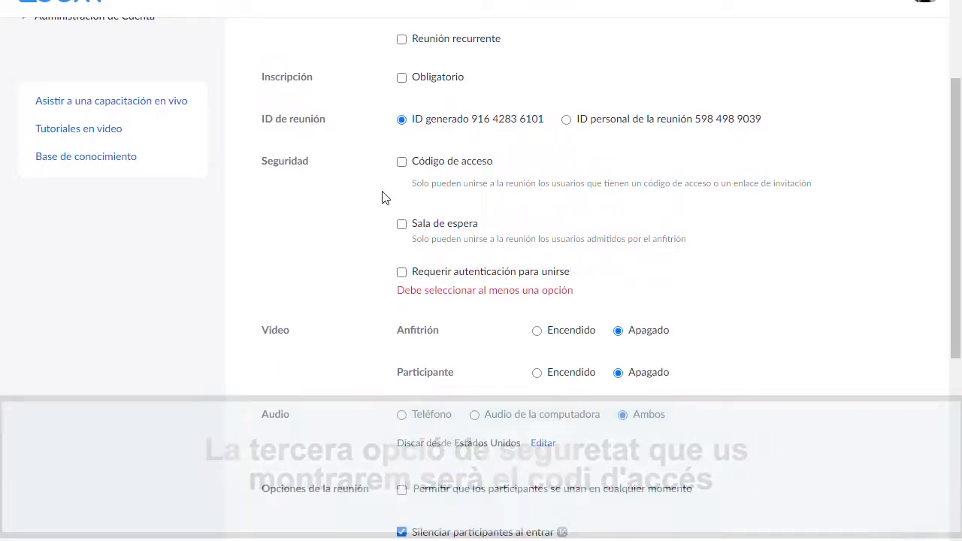
left_click(402, 163)
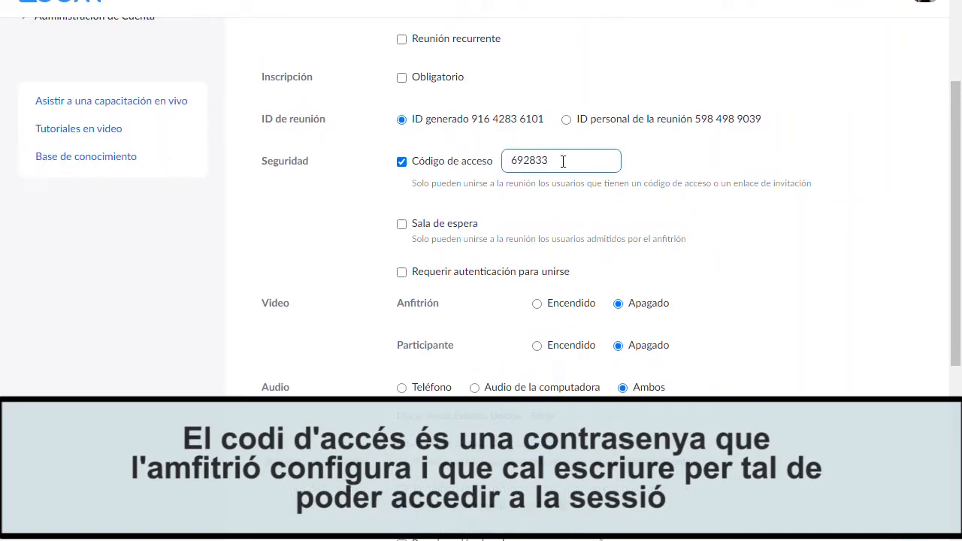
left_click_drag(562, 160, 498, 160)
Save the meeting with the passcode as its security option.
left_click_drag(824, 190, 396, 191)
left_click(367, 202)
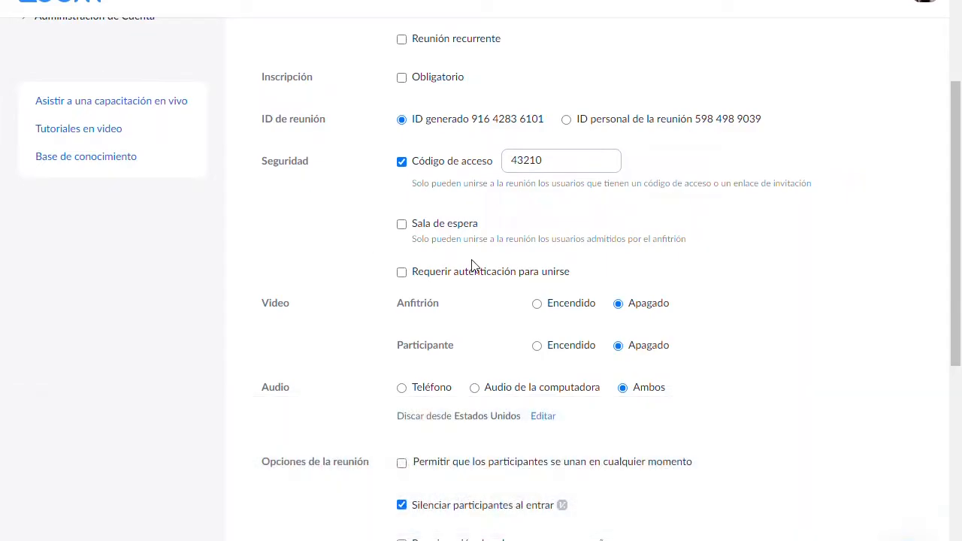
scroll(686, 277, "down", 5)
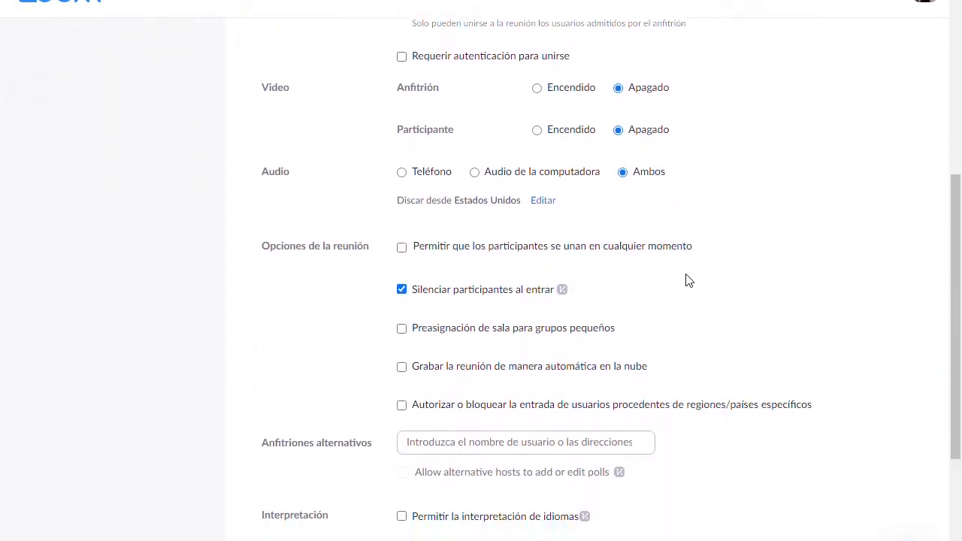
scroll(420, 262, "down", 3)
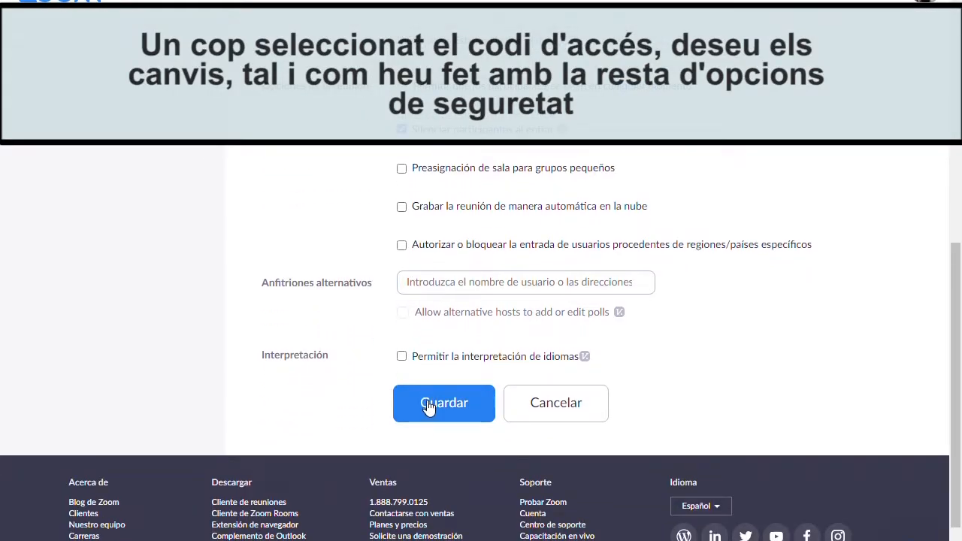
left_click(424, 398)
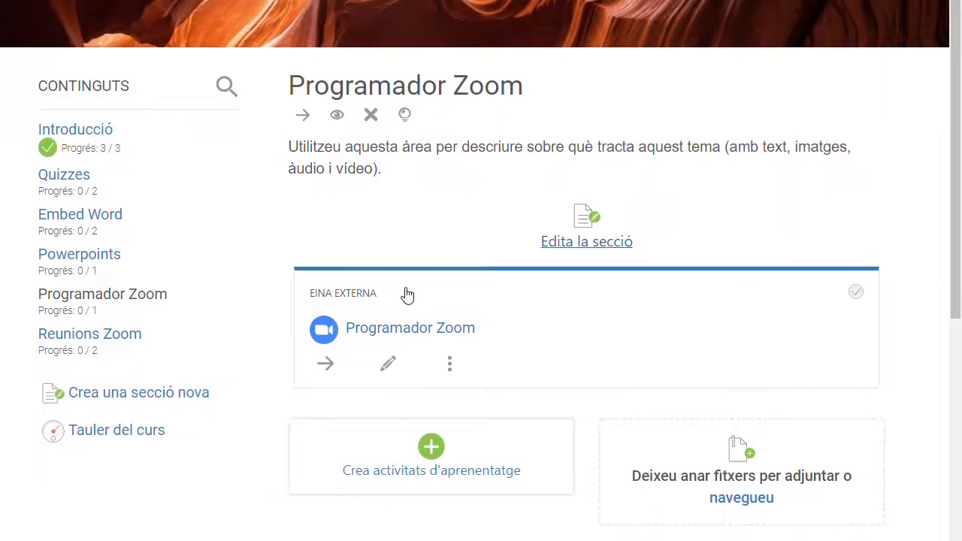
scroll(407, 295, "down", 1)
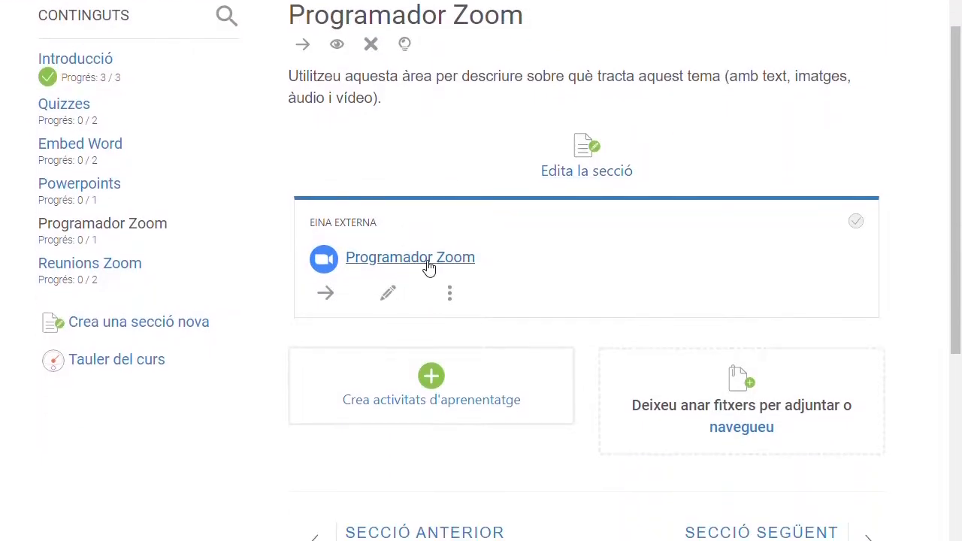
In Programador Zoom, start a new meeting titled 'Reunió amb usuari extern campus'.
left_click(429, 265)
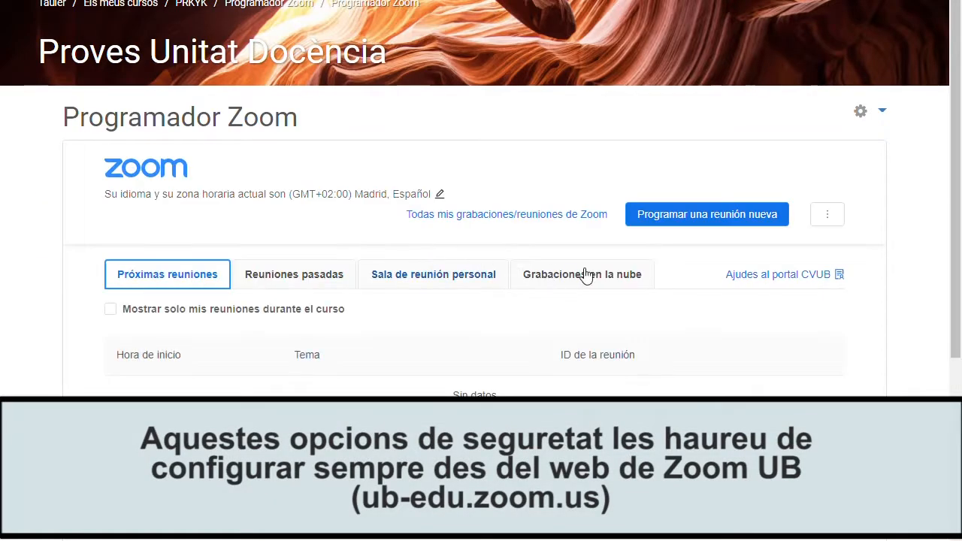
left_click(708, 216)
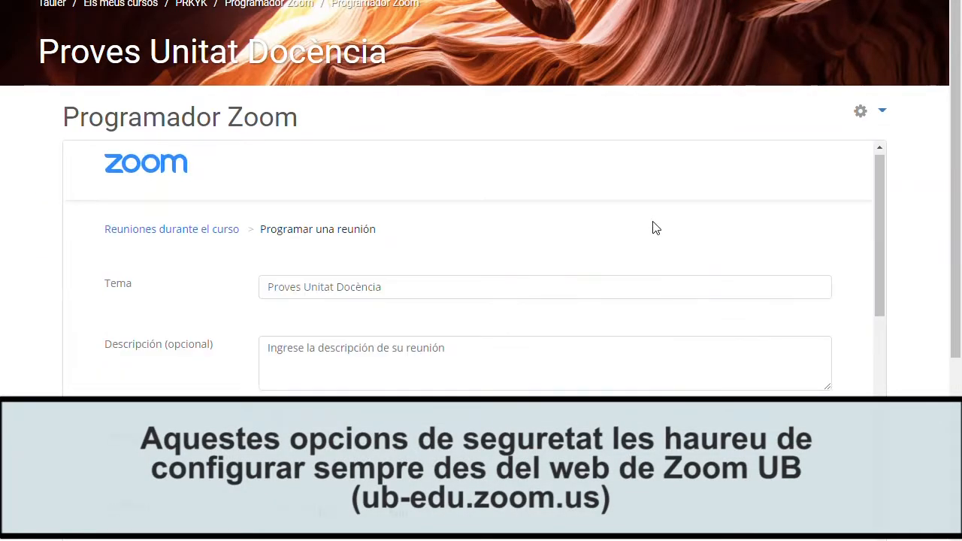
key("ctrl+a")
type("Reunió amb usuari extern campus")
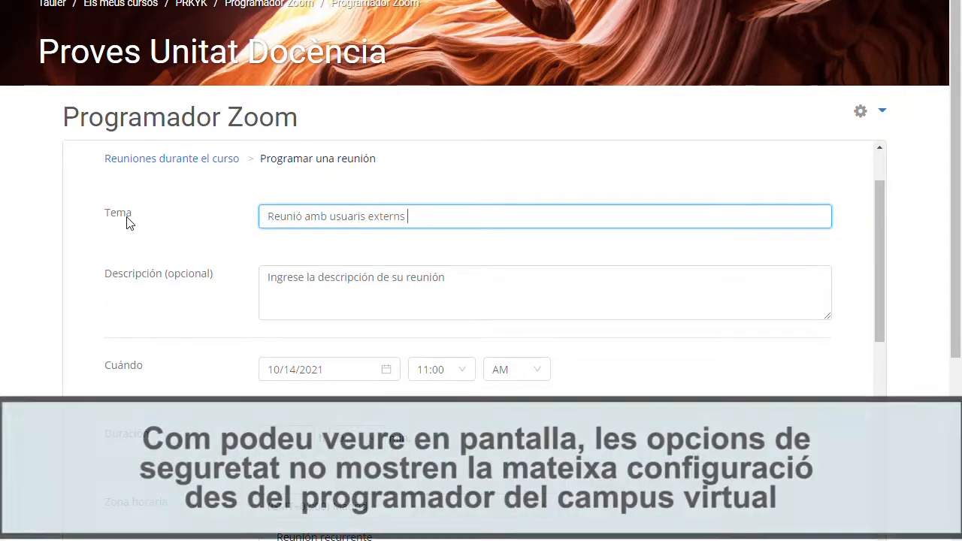
key("Tab")
scroll(275, 229, "down", 3)
scroll(274, 233, "down", 2)
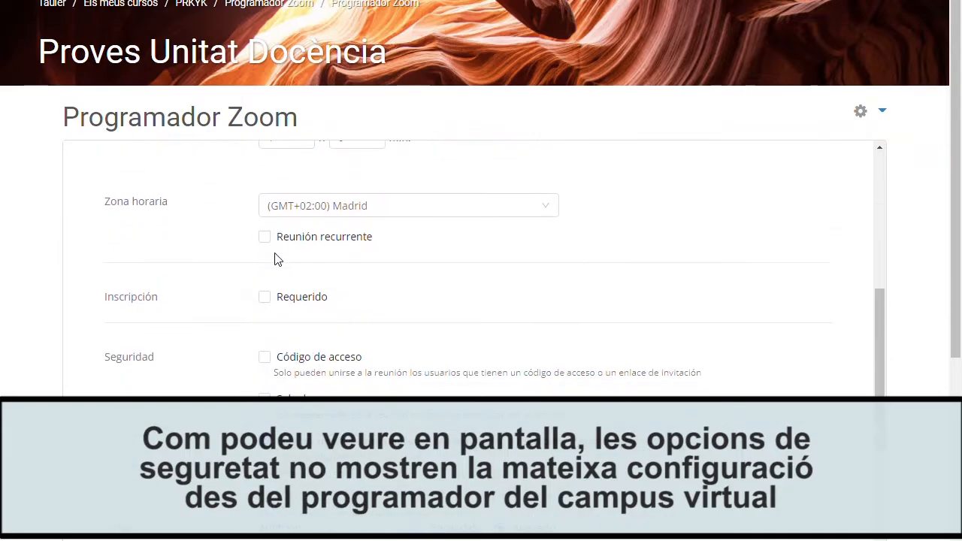
left_click(264, 356)
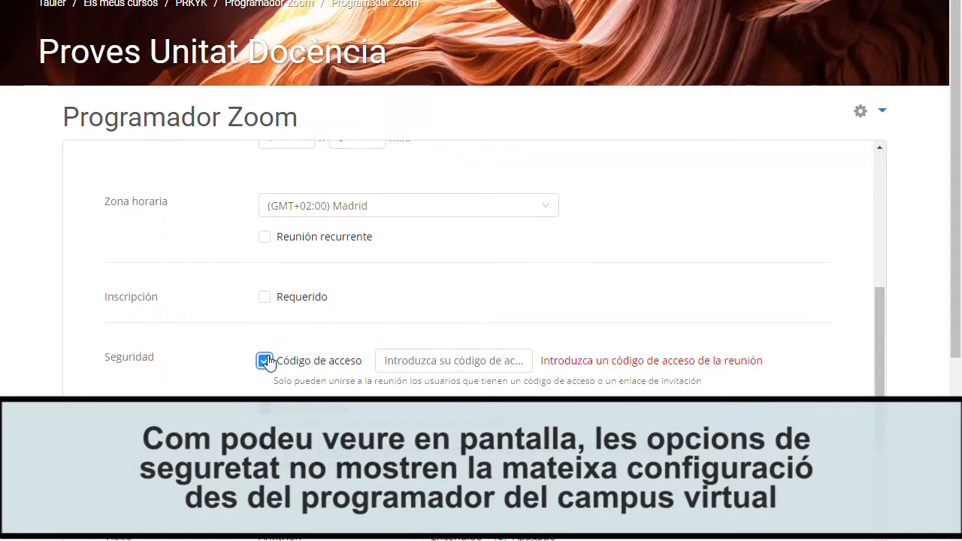
left_click(264, 356)
scroll(267, 361, "down", 1)
left_click(265, 349)
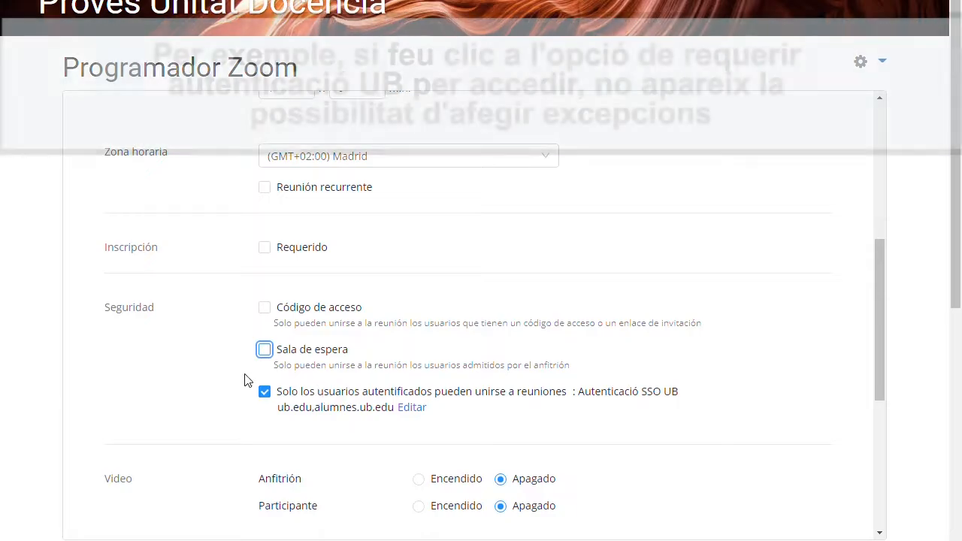
left_click(265, 391)
left_click(265, 350)
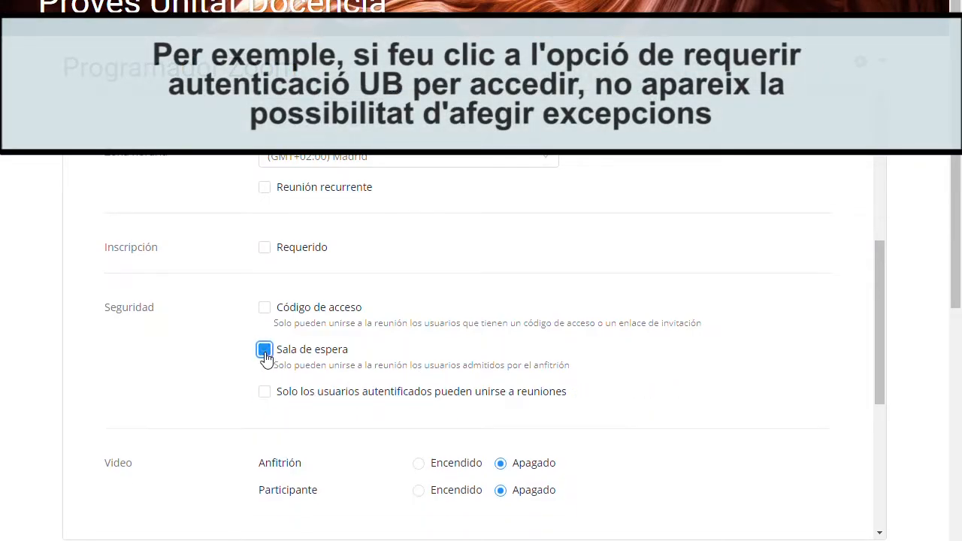
left_click(264, 308)
left_click(459, 312)
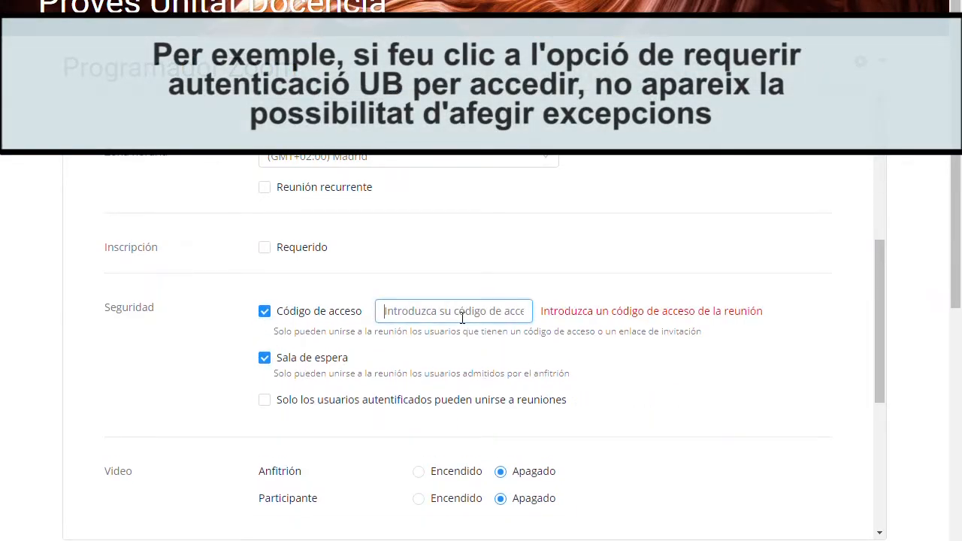
Save the newly scheduled meeting.
scroll(462, 320, "down", 4)
scroll(462, 324, "down", 1)
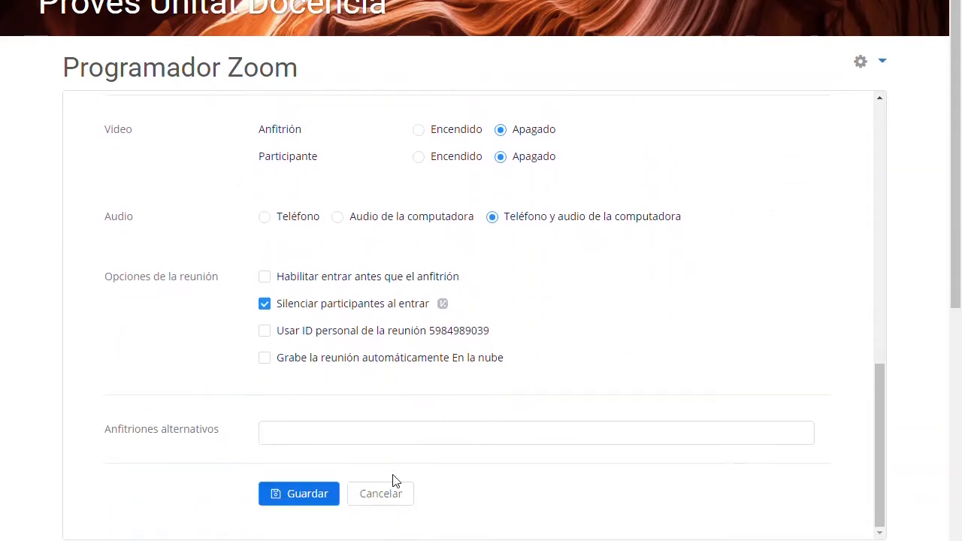
left_click(303, 496)
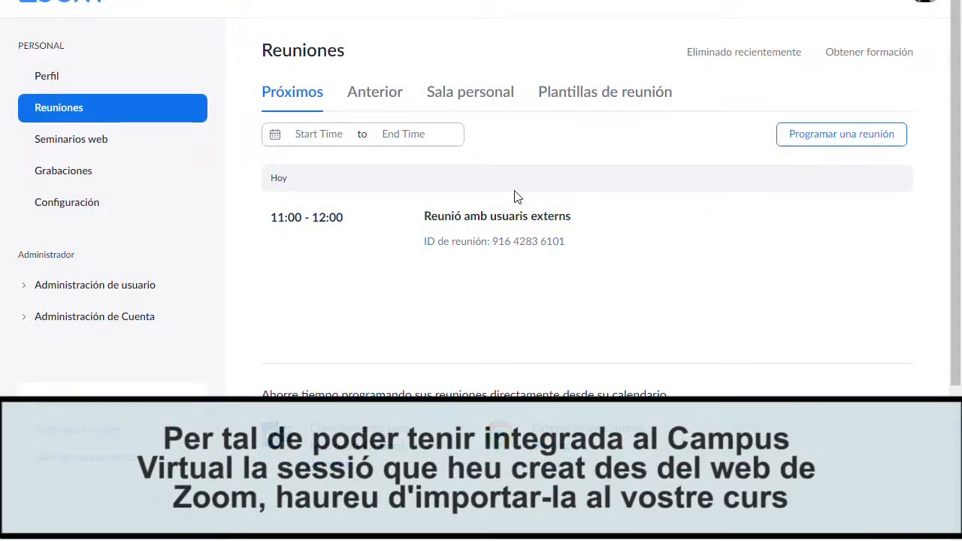
Copy the meeting ID of 'Reunió amb usuaris externs' from the meetings list.
mouse_move(494, 250)
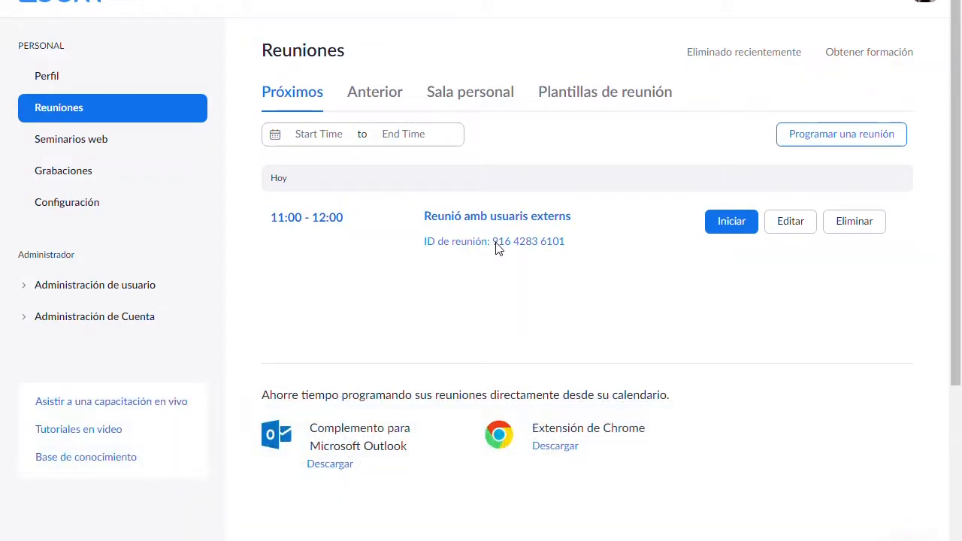
left_click_drag(493, 244, 567, 248)
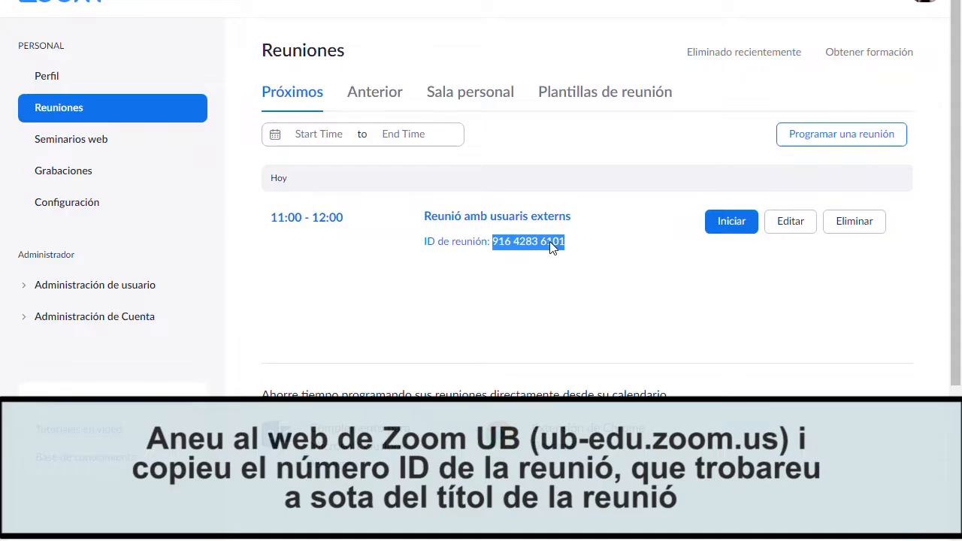
right_click(551, 248)
left_click(575, 251)
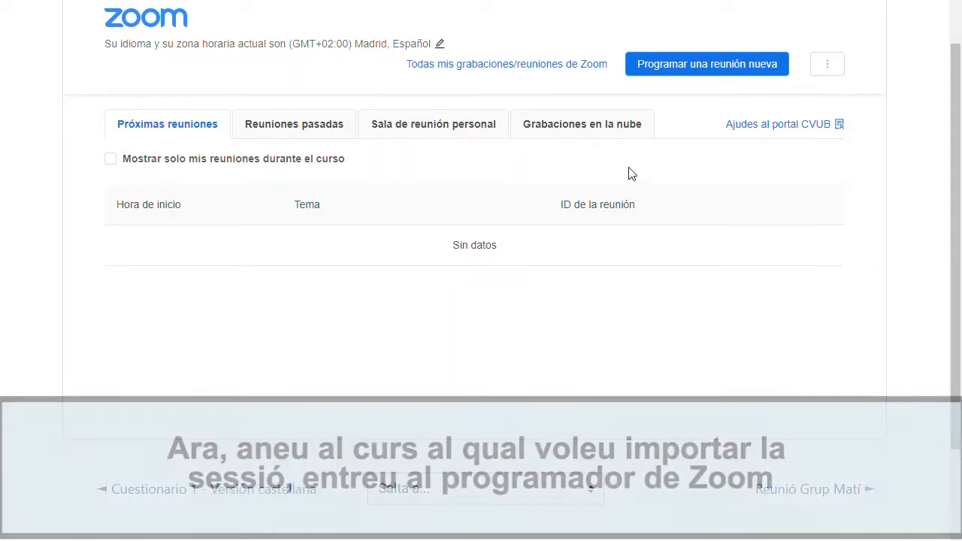
left_click(827, 67)
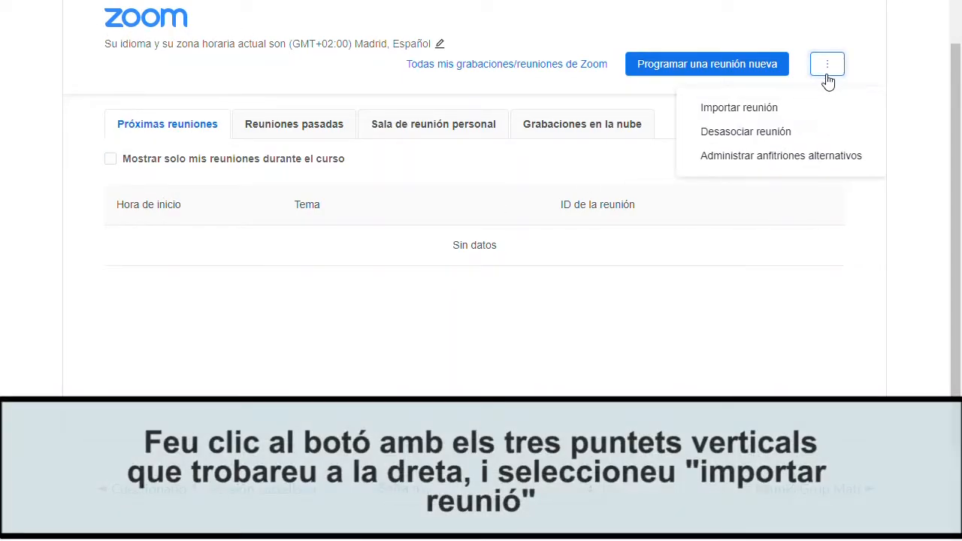
left_click(765, 117)
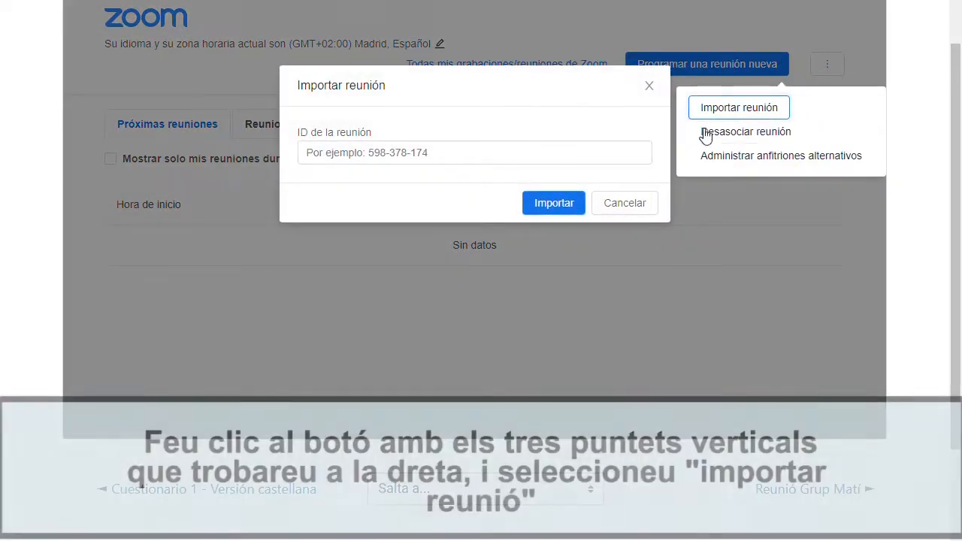
left_click(500, 148)
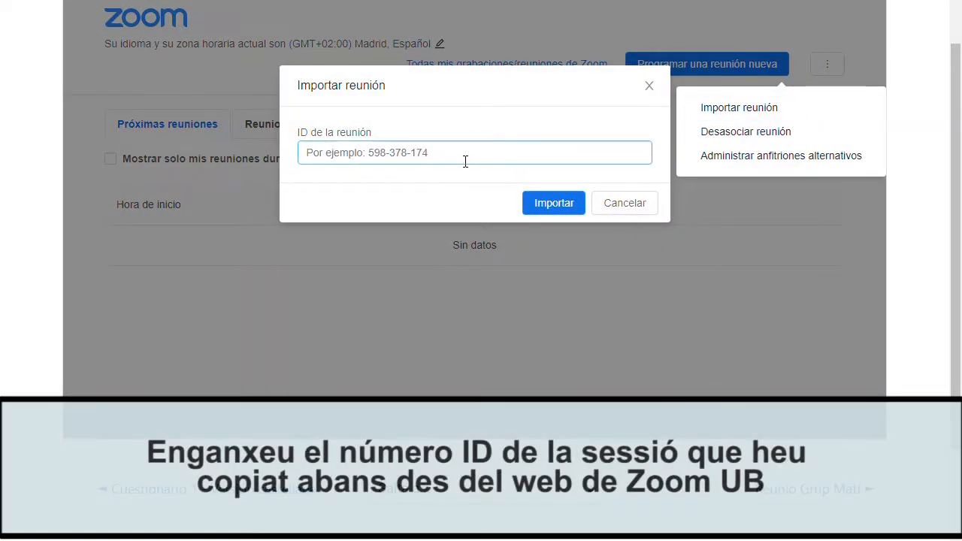
right_click(316, 156)
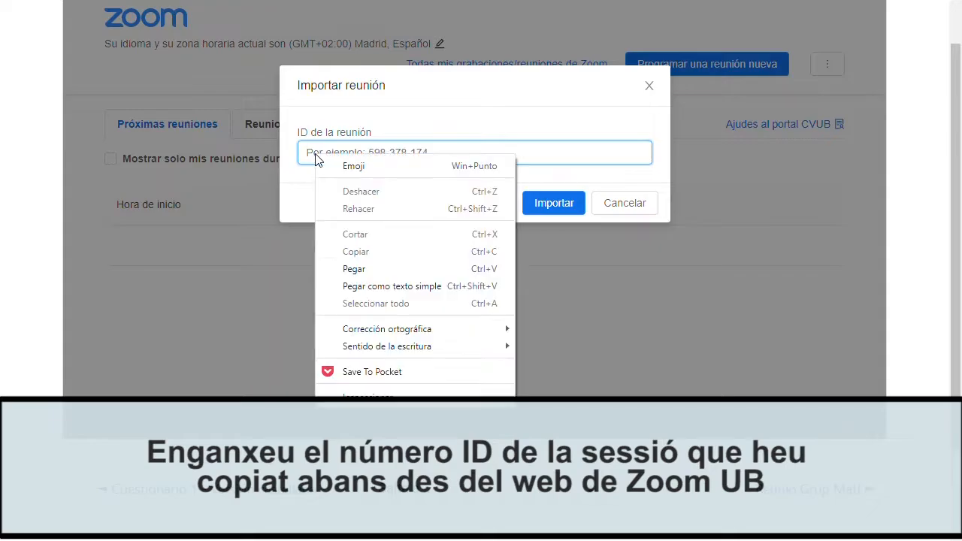
left_click(359, 272)
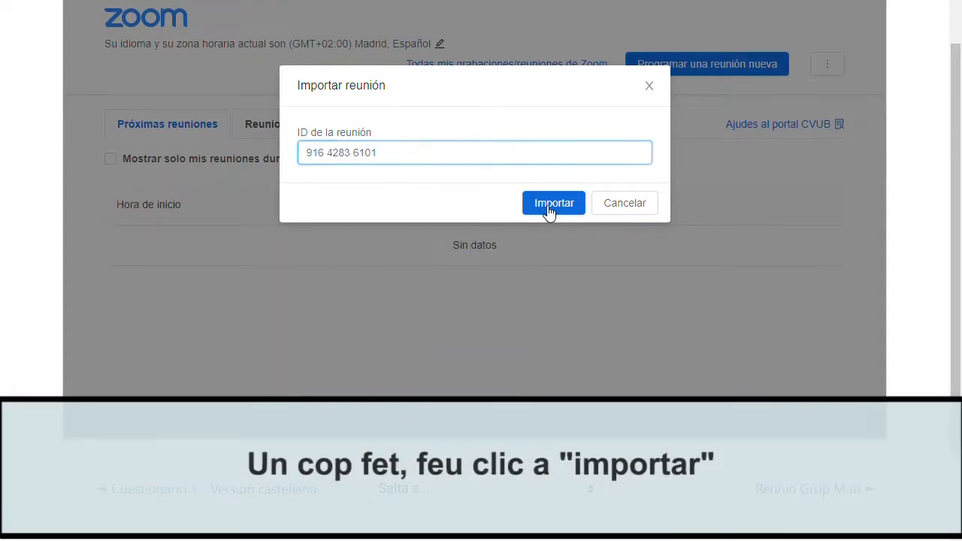
left_click(547, 205)
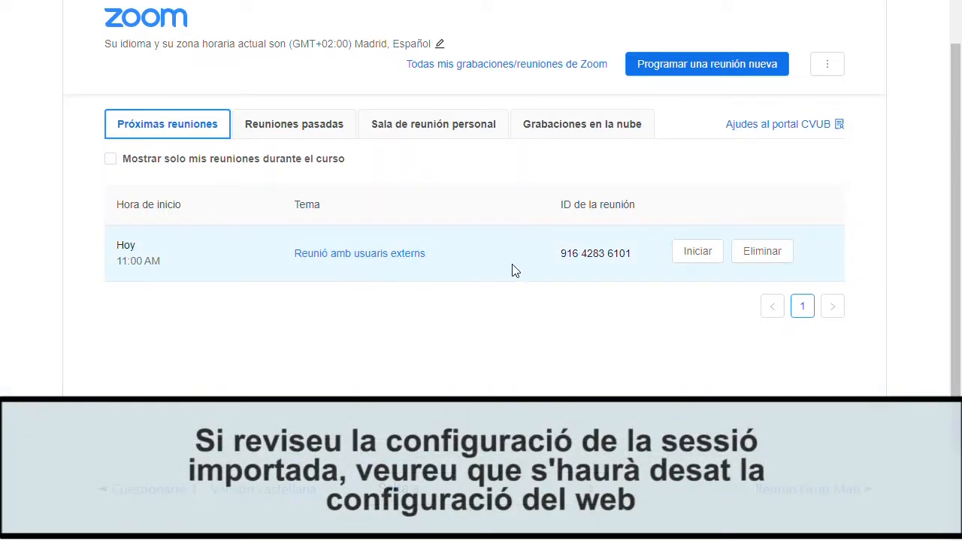
left_click(408, 256)
scroll(408, 260, "down", 3)
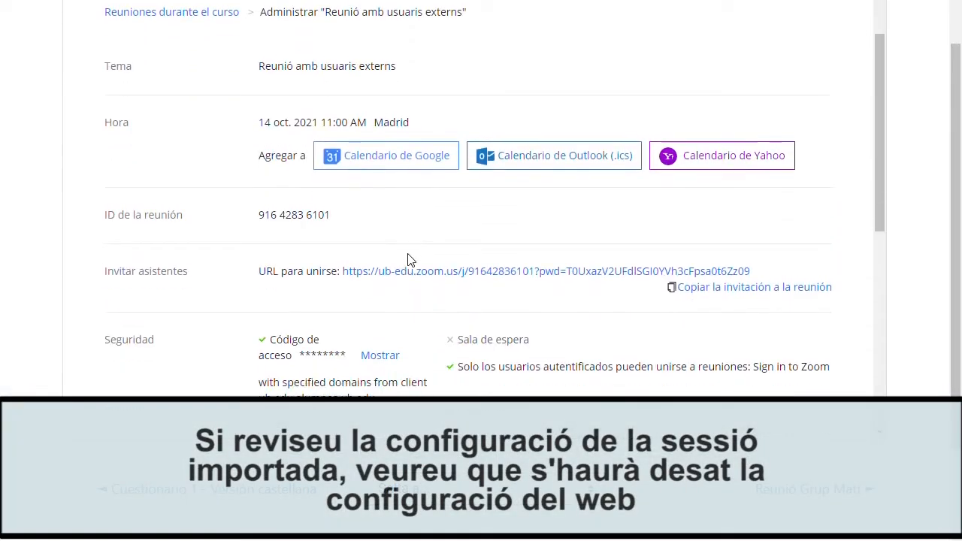
scroll(409, 256, "down", 5)
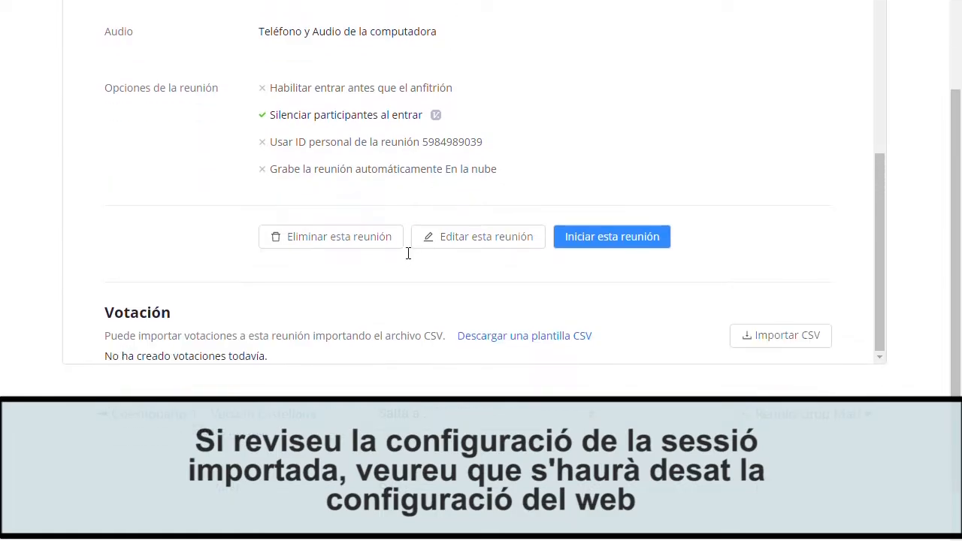
scroll(302, 186, "up", 1)
scroll(305, 185, "up", 4)
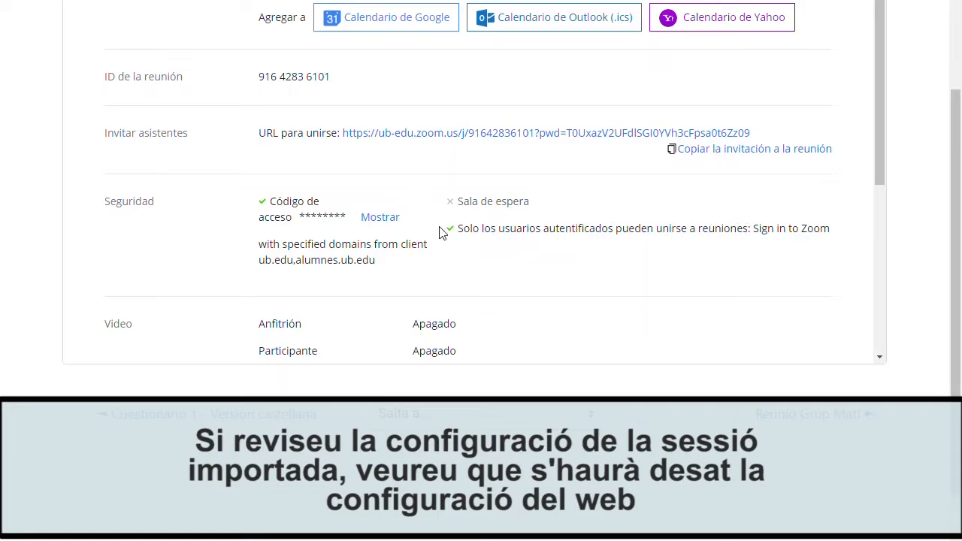
left_click(382, 218)
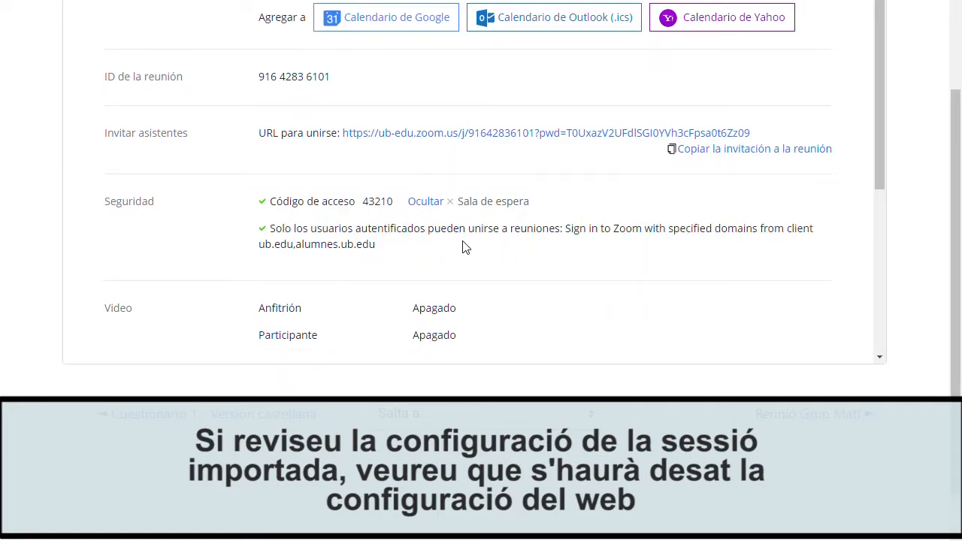
scroll(405, 242, "up", 4)
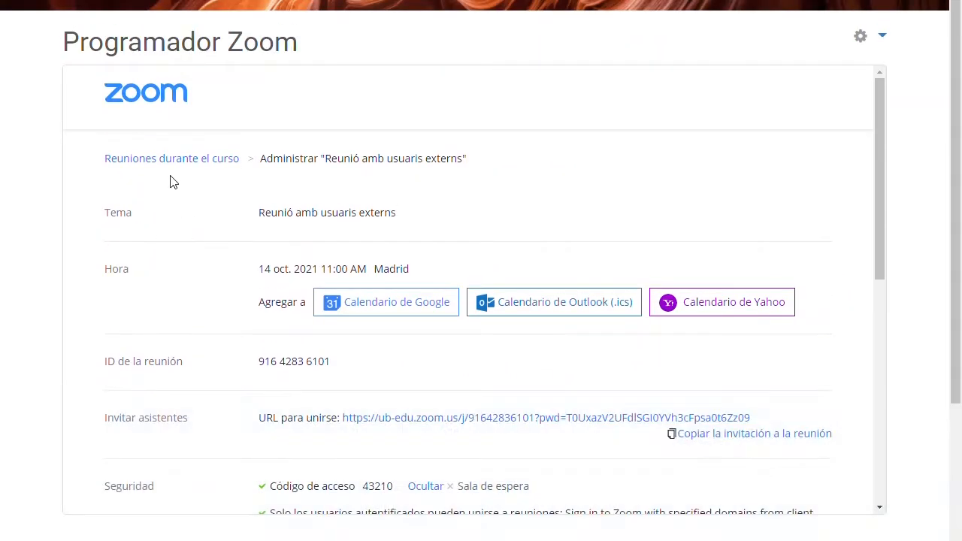
left_click(172, 159)
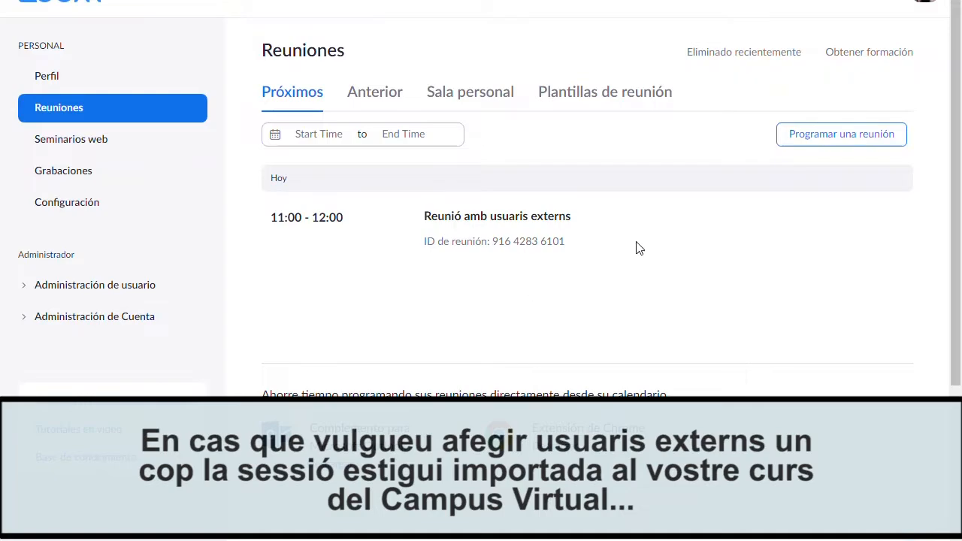
Edit 'Reunió amb usuaris externs' and bring its Seguridad section into view.
mouse_move(390, 239)
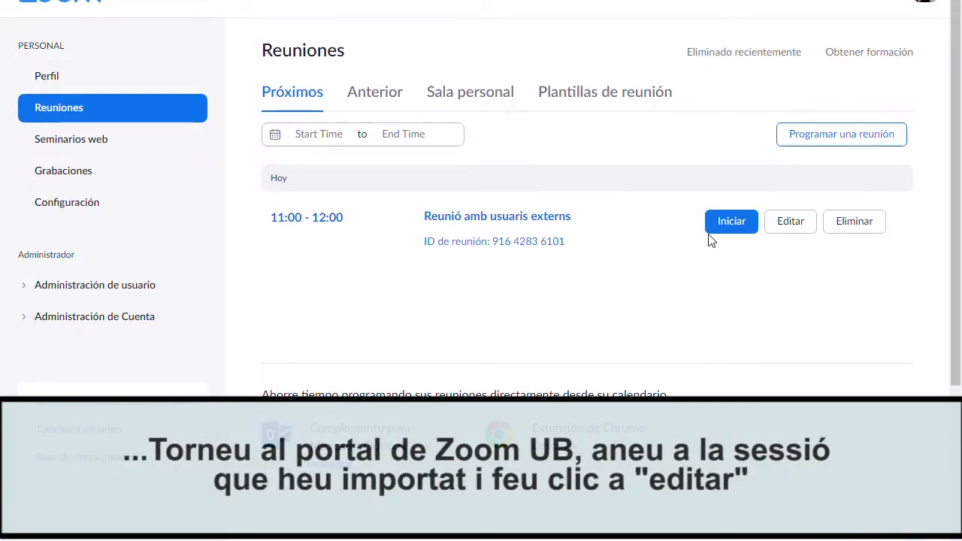
left_click(804, 229)
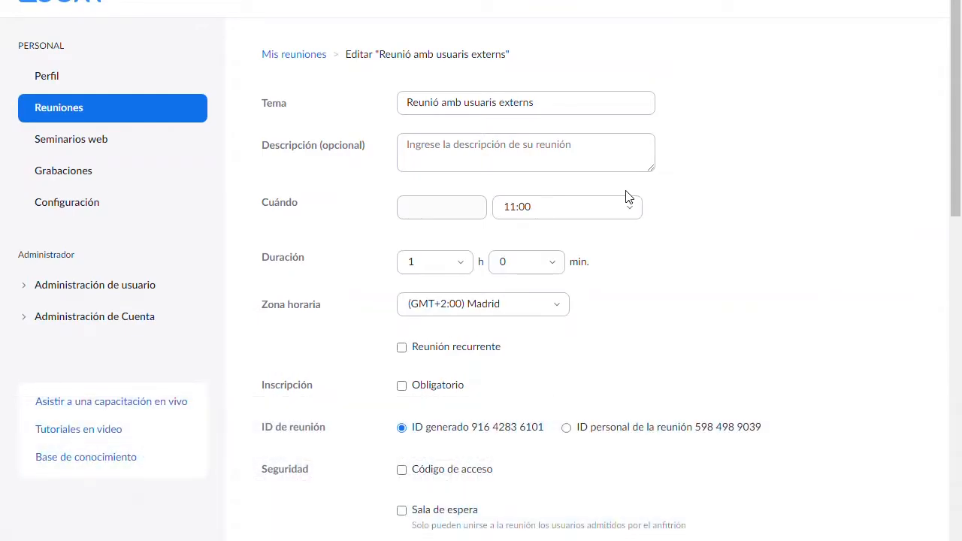
scroll(626, 193, "down", 1)
scroll(647, 186, "down", 3)
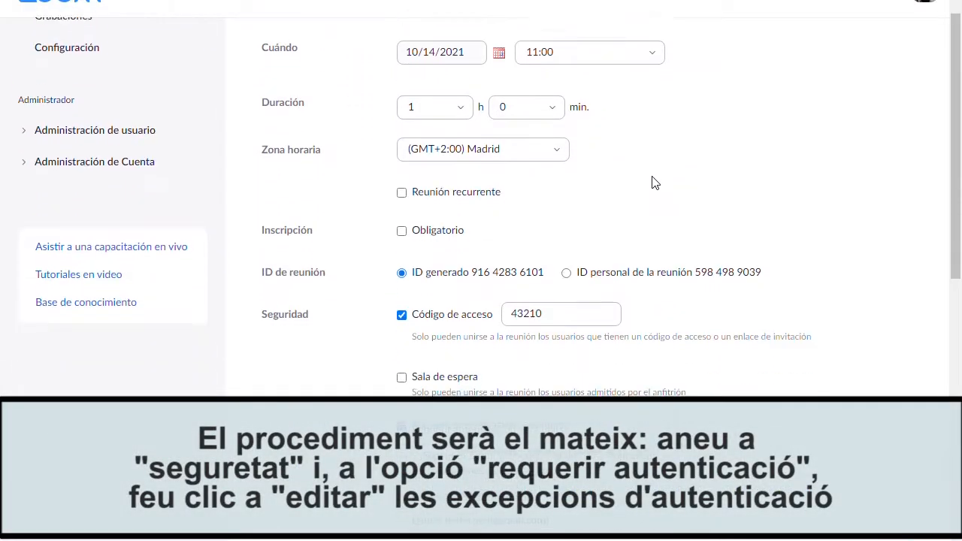
scroll(672, 146, "down", 1)
scroll(673, 143, "down", 1)
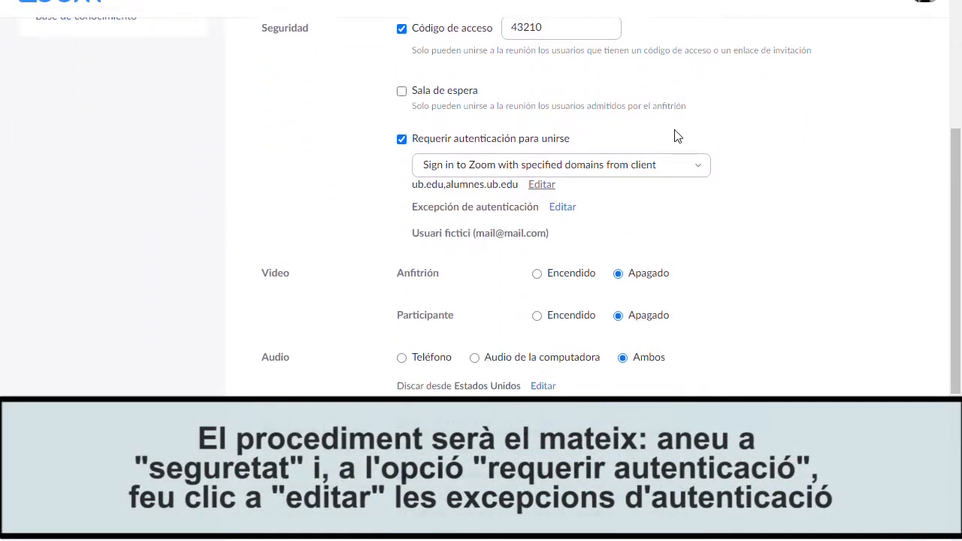
Add a second fictitious participant and their e-mail to the authentication exceptions.
left_click(569, 198)
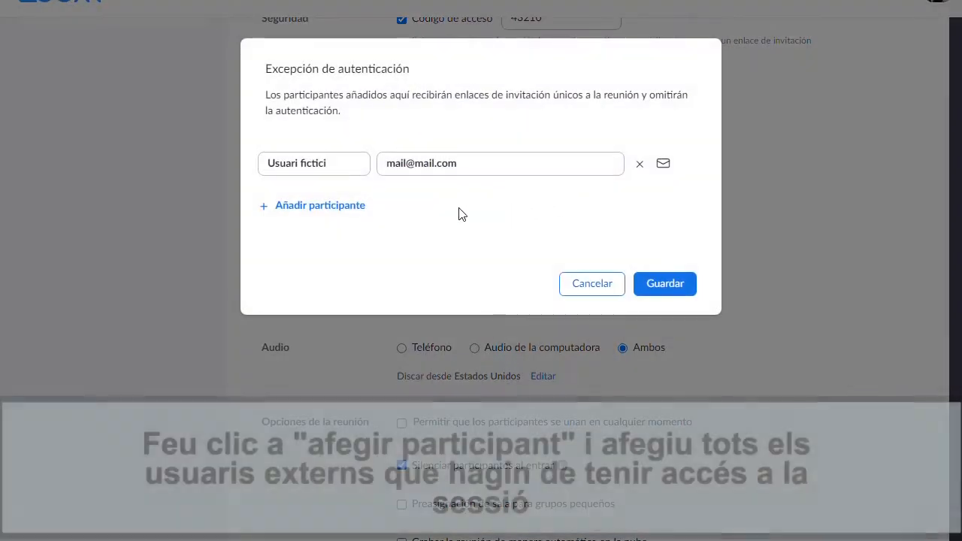
left_click(341, 208)
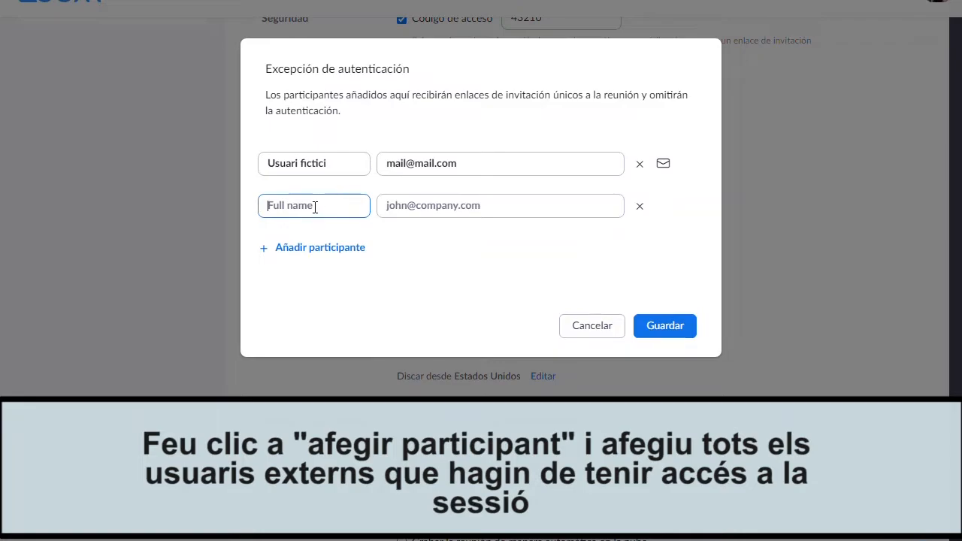
type("dic")
key("BackSpace")
key("BackSpace")
key("BackSpace")
type("fictici 2")
left_click(395, 205)
type("mail1@mail.com")
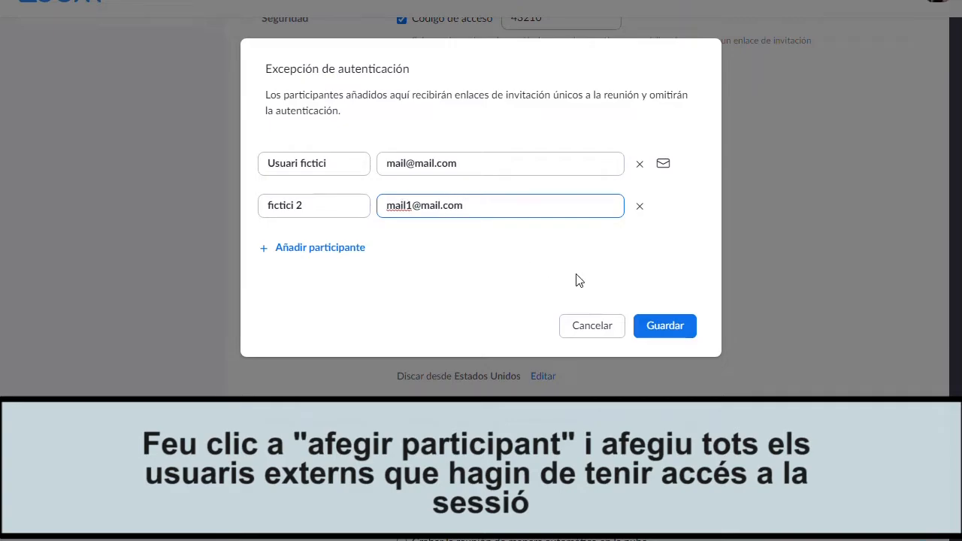
Save the exception list and the meeting's updated settings.
left_click(659, 331)
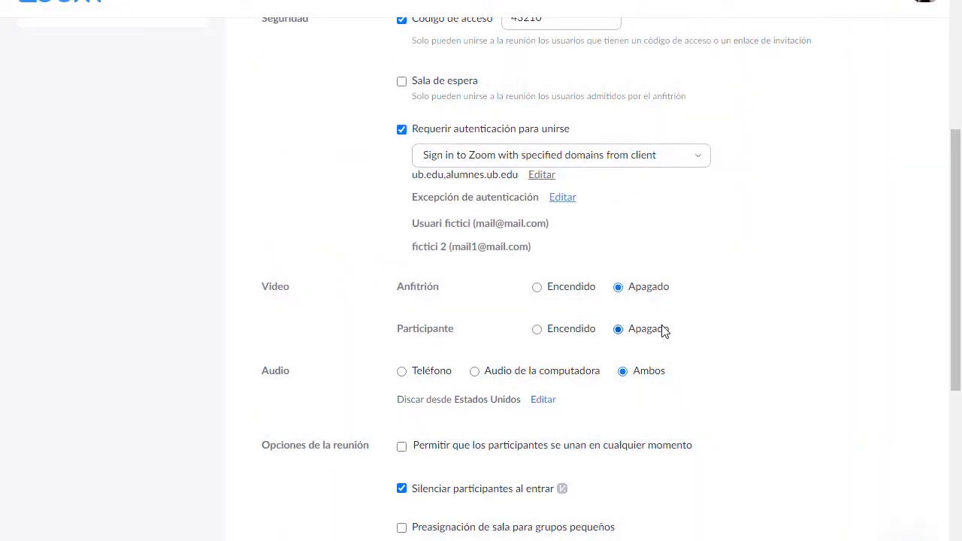
scroll(683, 285, "down", 4)
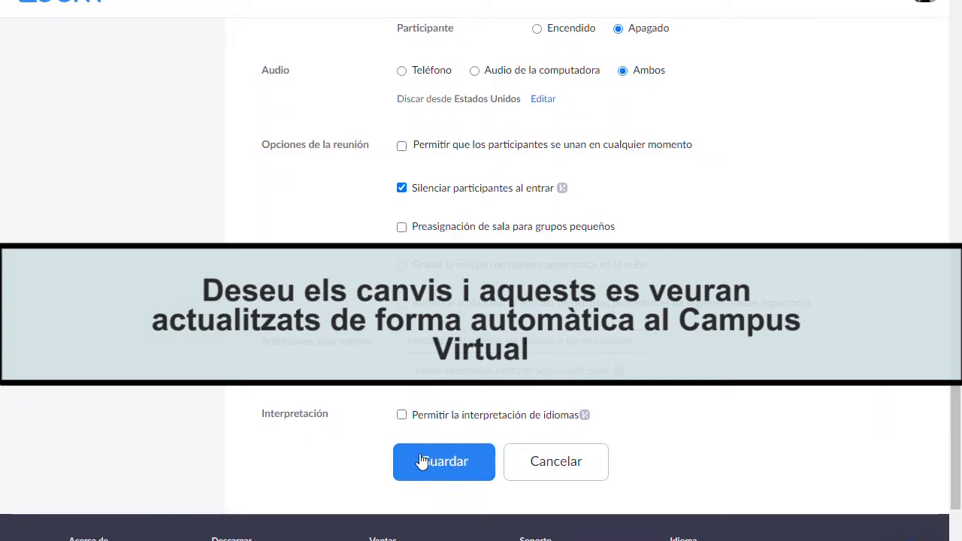
left_click(445, 472)
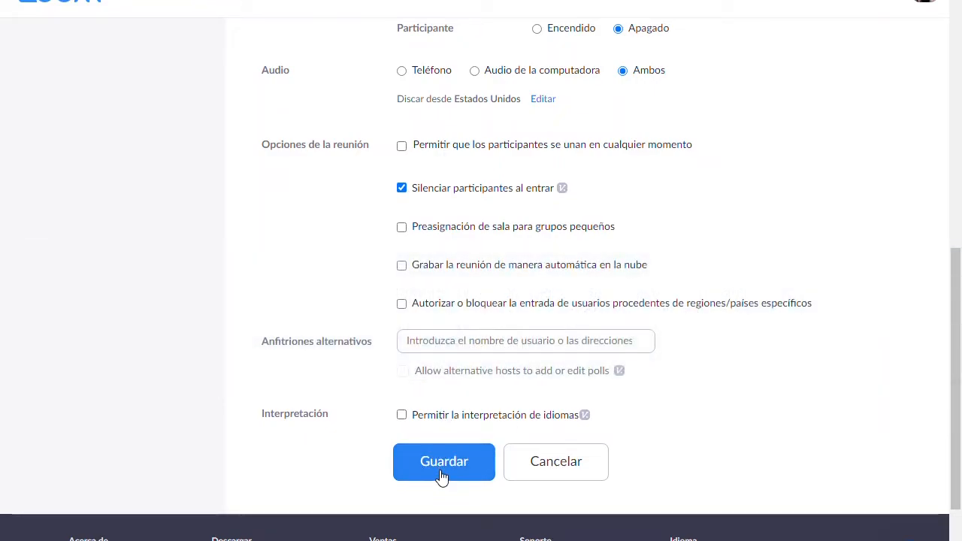